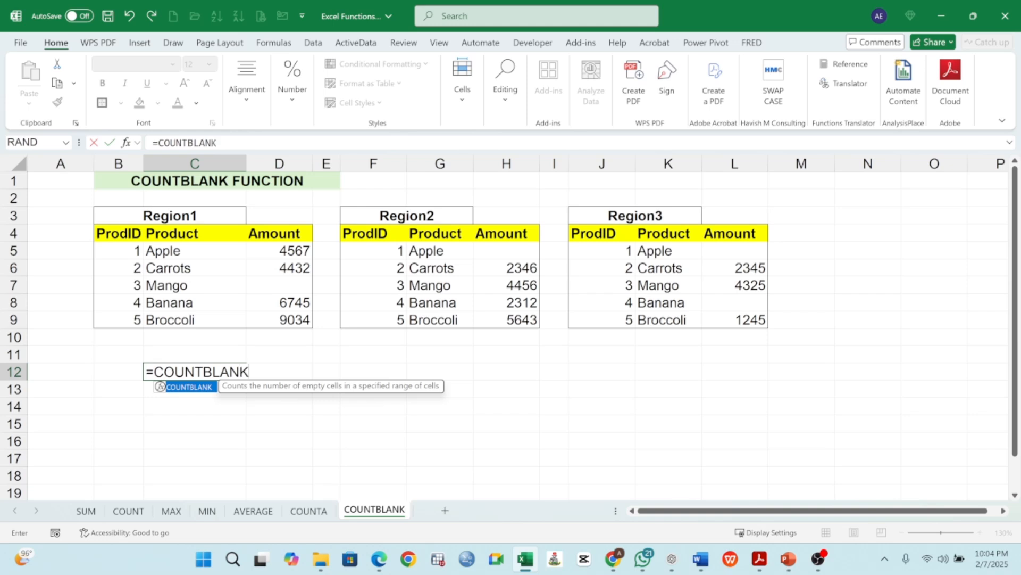
Step: Complete the COUNTBLANK formula in C12 with Region1's Amount range D5:D9
text(()
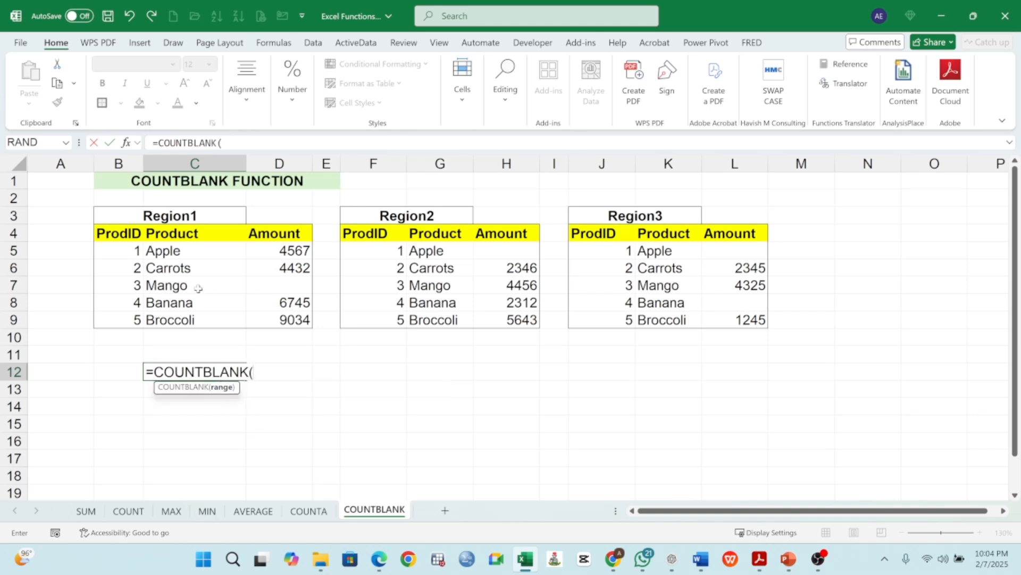
drag(291, 252, 294, 315)
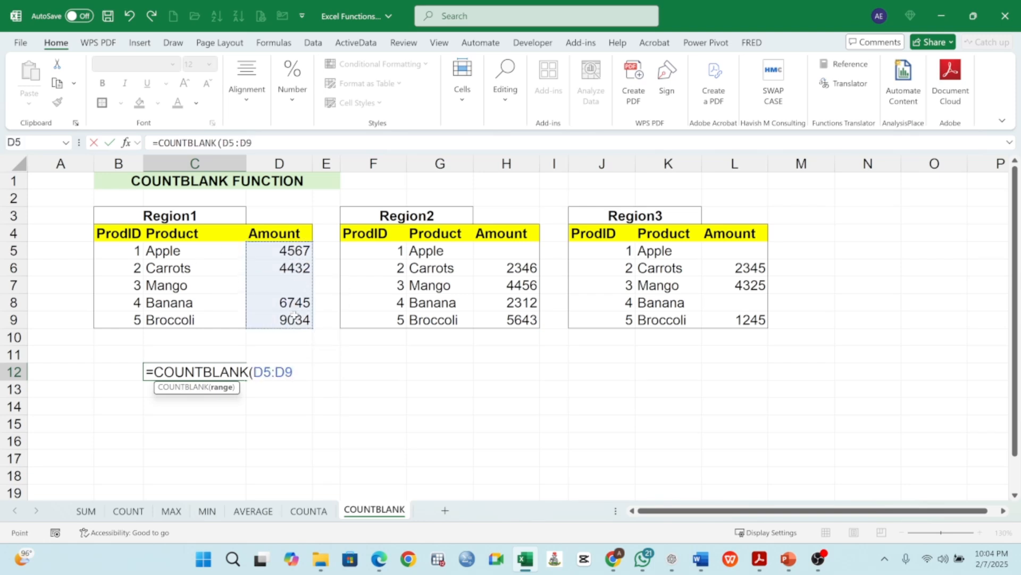
text())
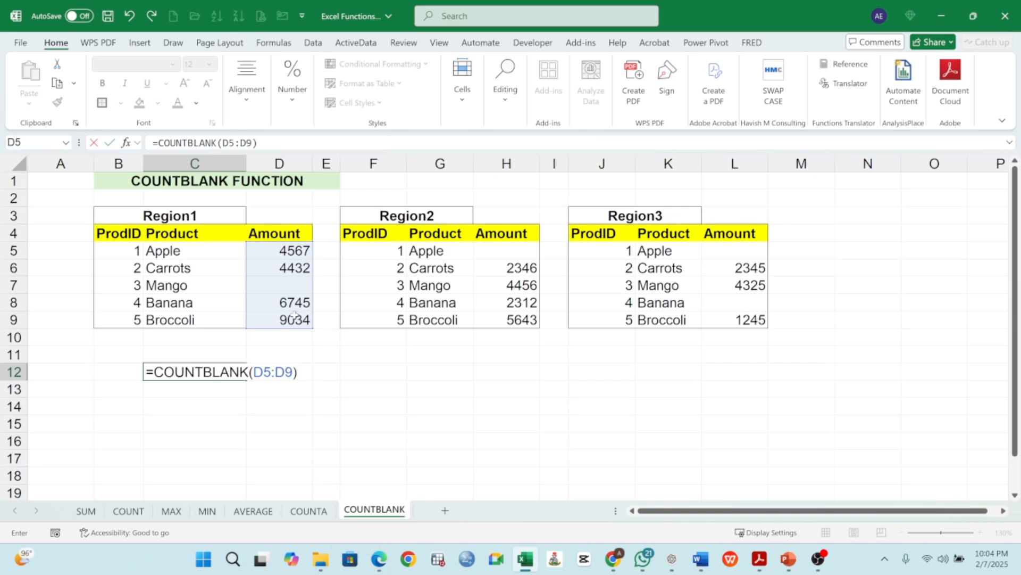
key(Return)
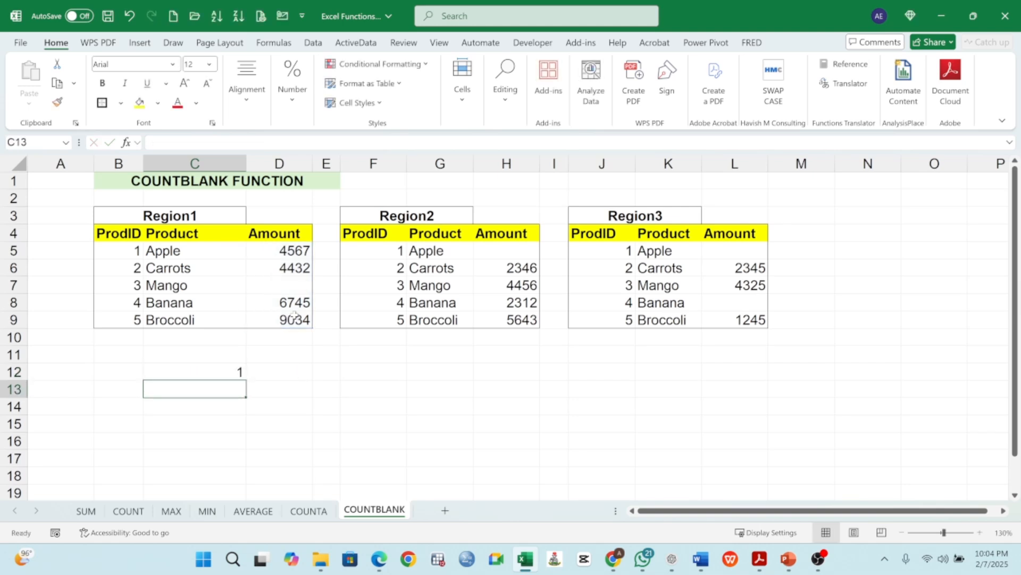
Step: Try to add Region2's Amount range H5:H9 as a second argument of the COUNTBLANK formula in C12
click(232, 374)
key(F2)
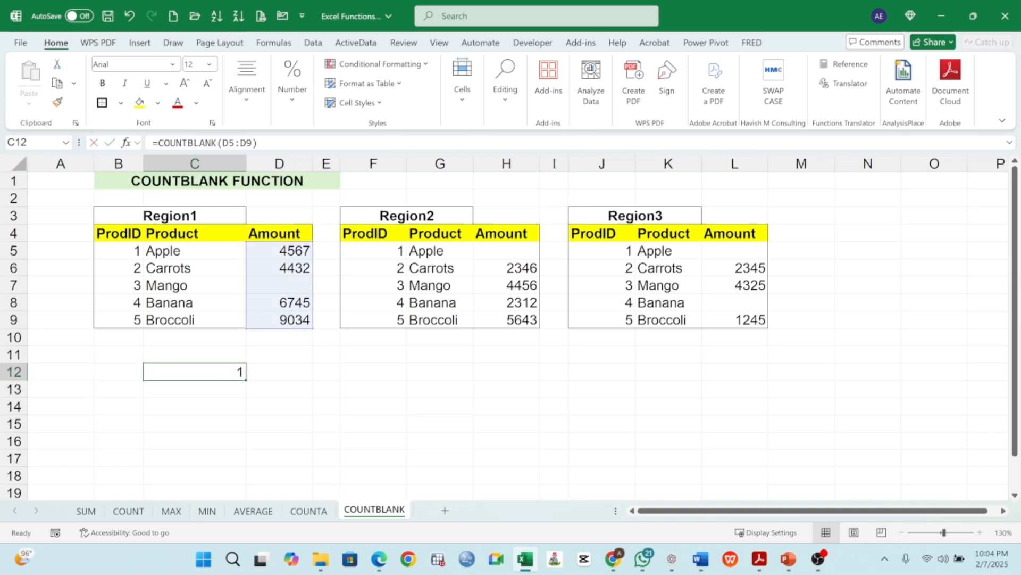
click(294, 373)
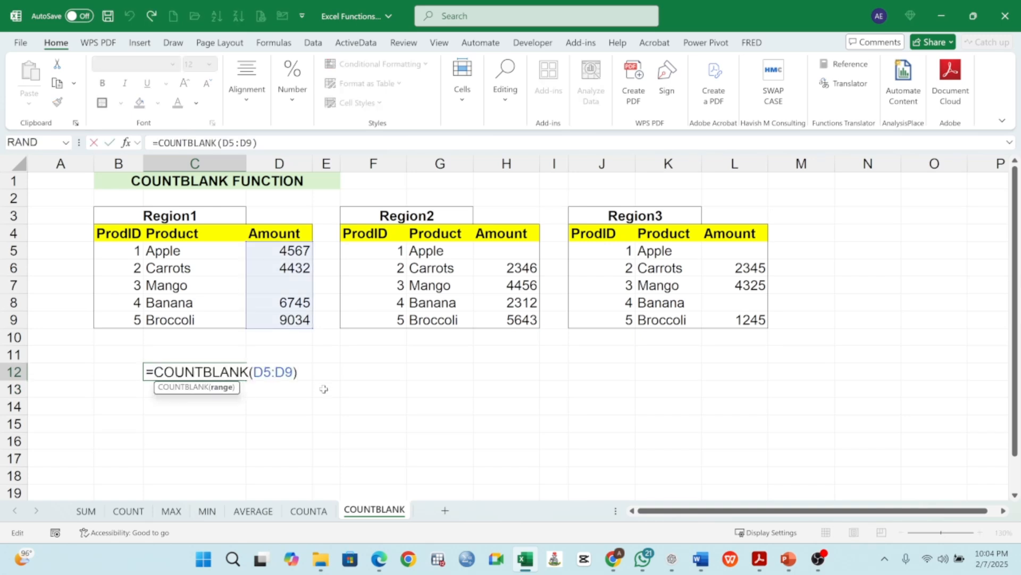
text(,)
drag(519, 251, 520, 317)
key(Return)
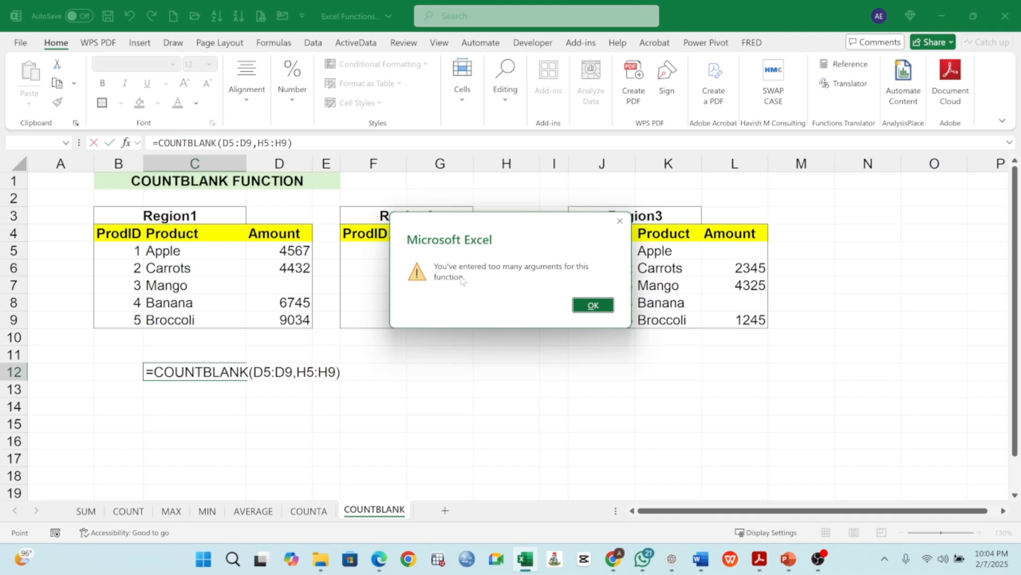
click(595, 304)
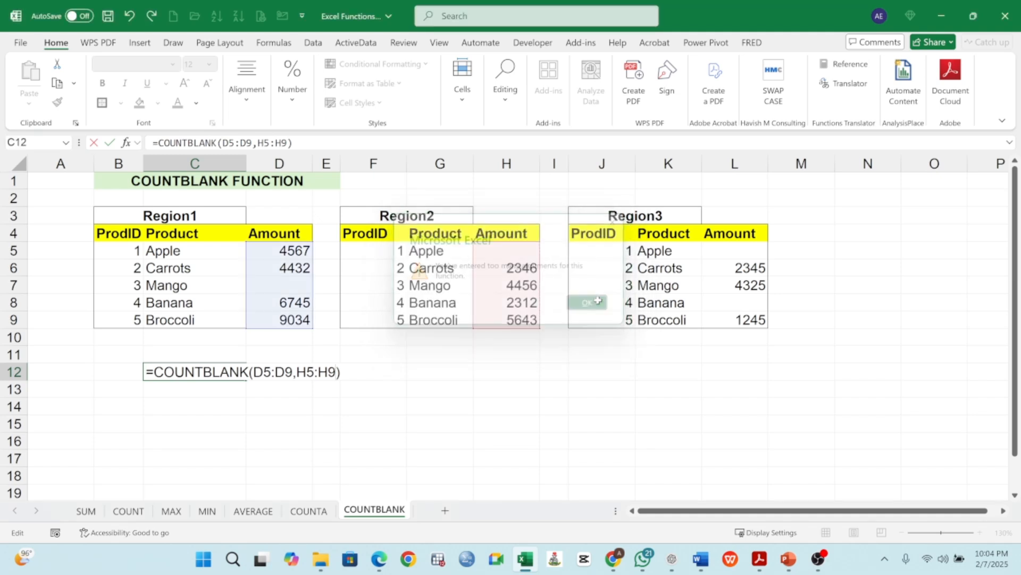
click(309, 510)
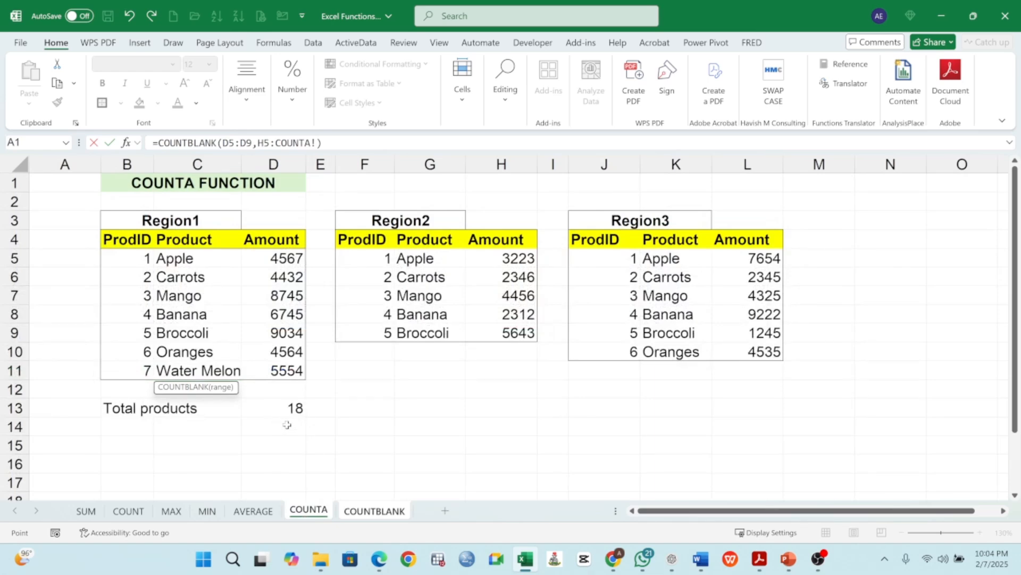
key(Escape)
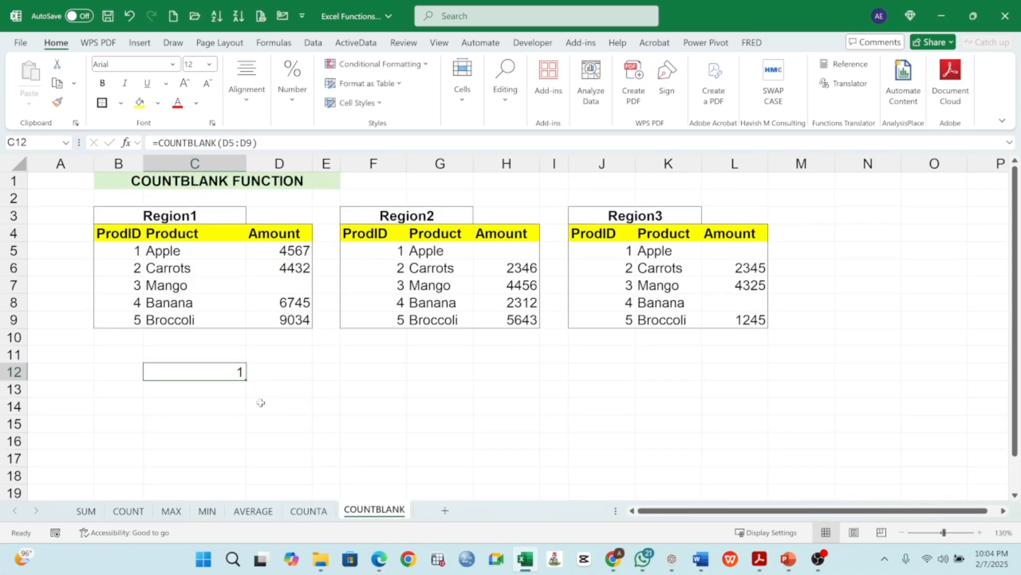
click(365, 456)
Step: Compare the arguments of the COUNTA formula in D13 on the COUNTA sheet with the COUNTBLANK formula in C12 on the COUNTBLANK sheet
click(303, 509)
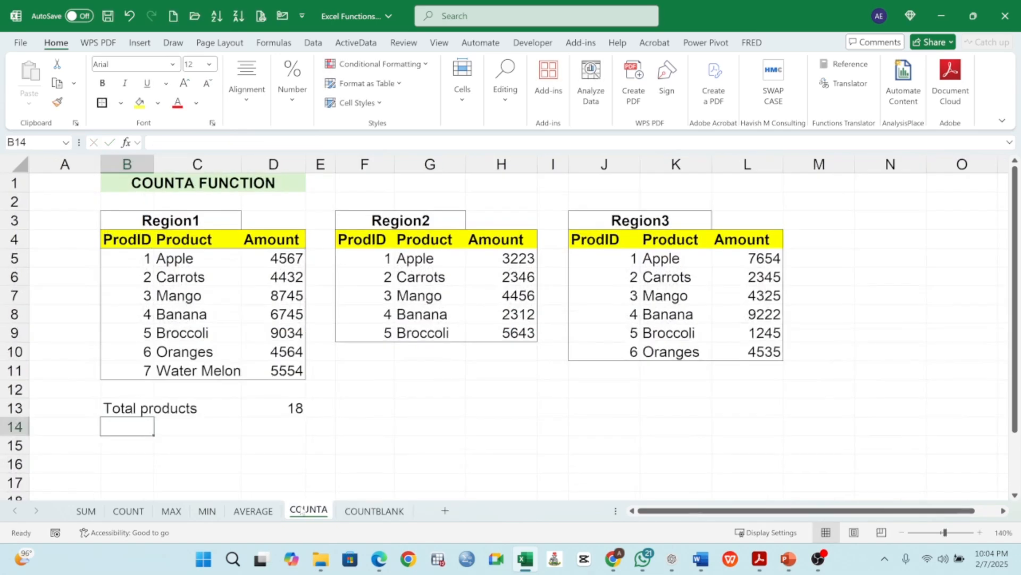
click(286, 407)
double_click(286, 408)
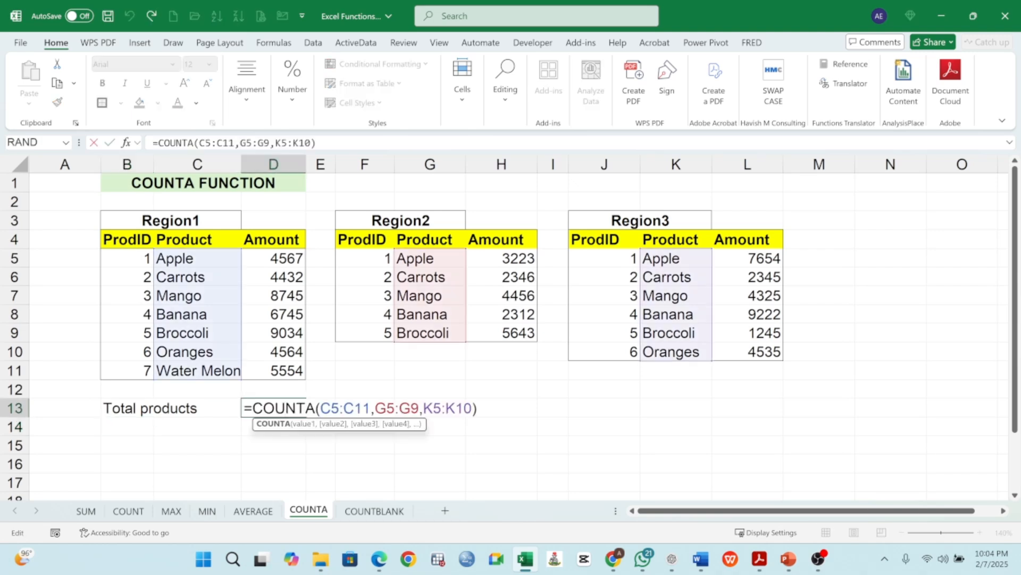
drag(320, 408, 472, 408)
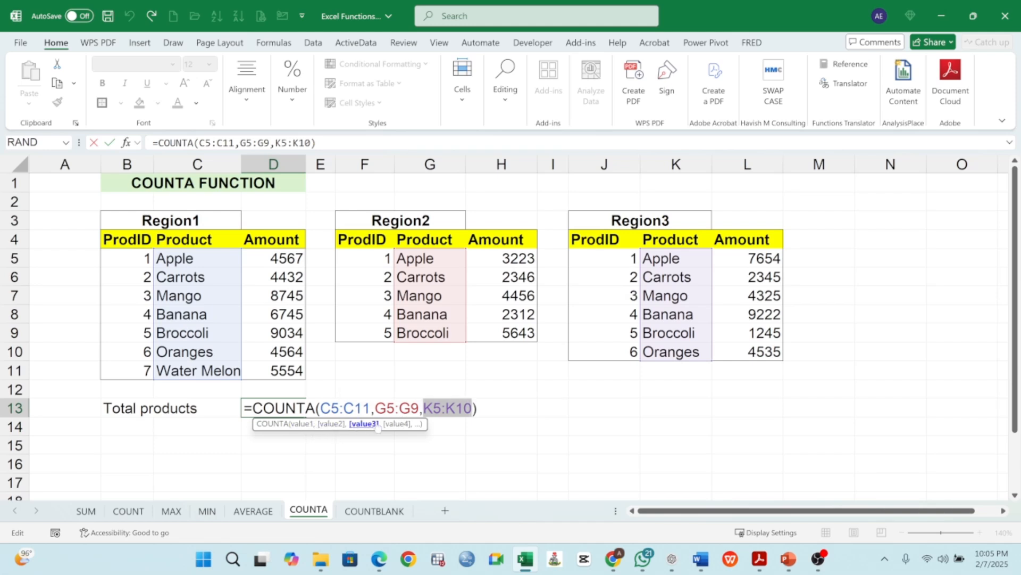
key(ctrl+Return)
click(375, 511)
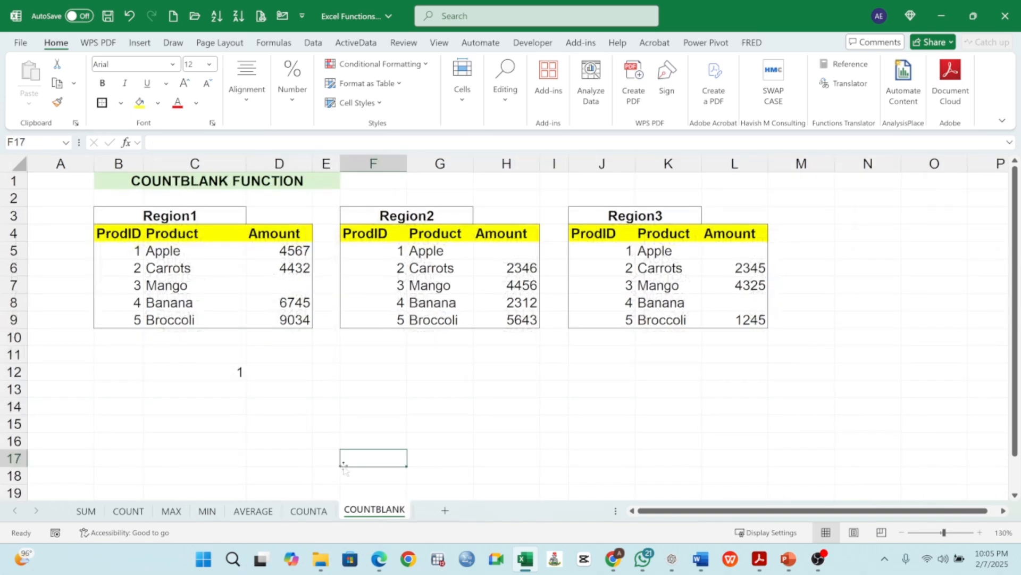
click(239, 371)
key(F2)
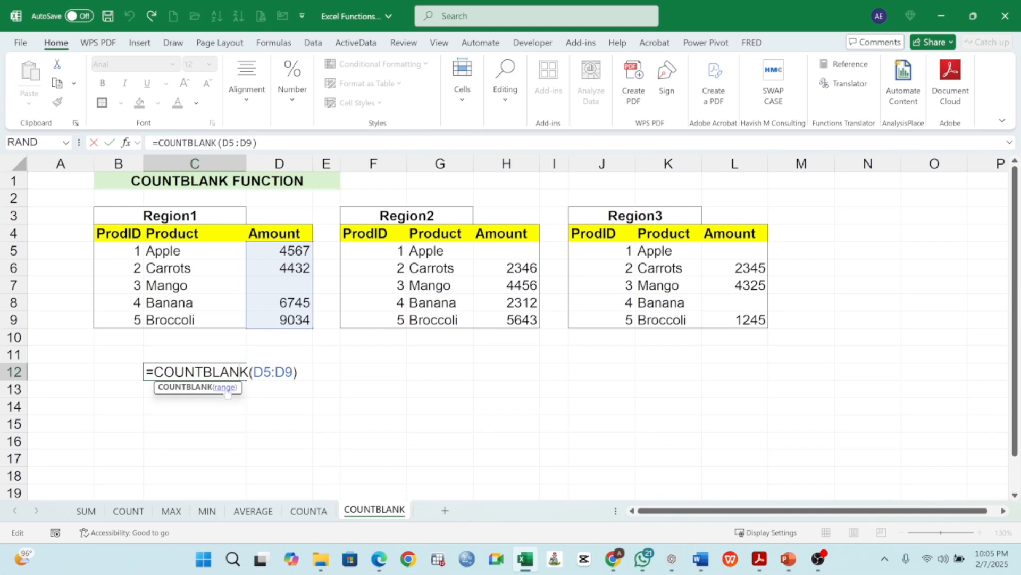
key(ctrl+Return)
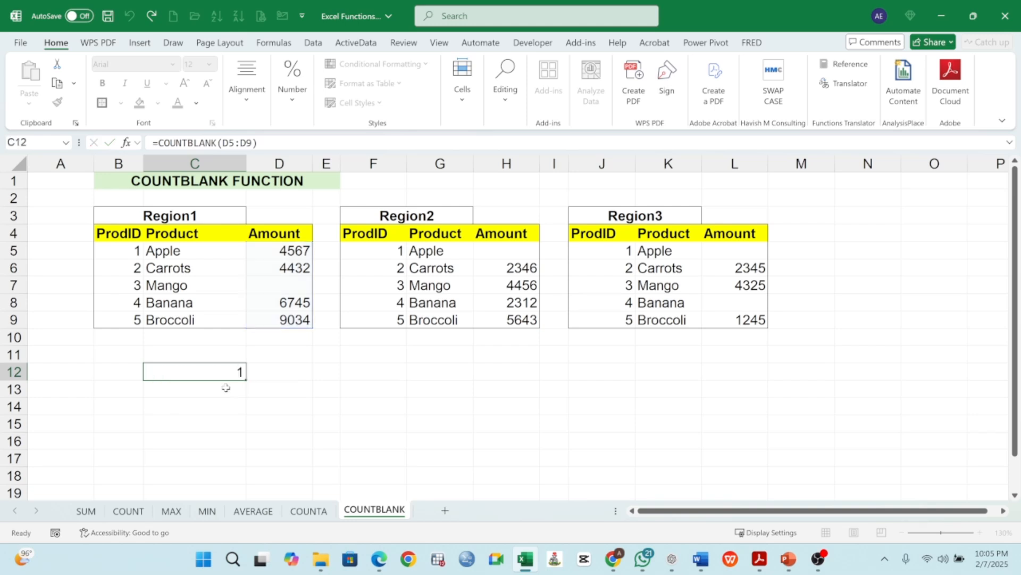
Step: Review the Amount ranges of Region1, Region2 and Region3 one by one, and check the Region1 formula in C12
click(291, 250)
drag(291, 250, 294, 320)
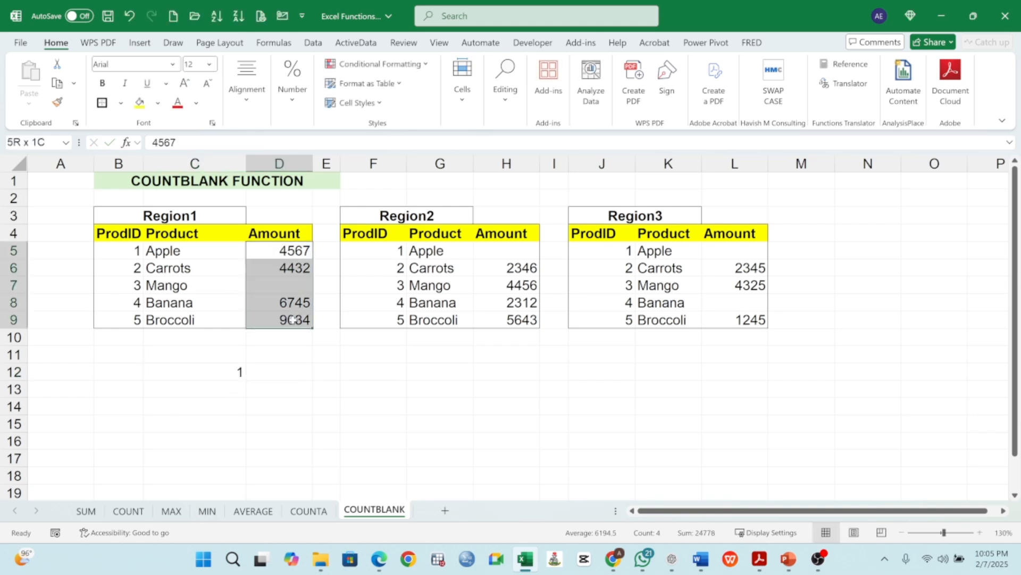
drag(508, 250, 511, 320)
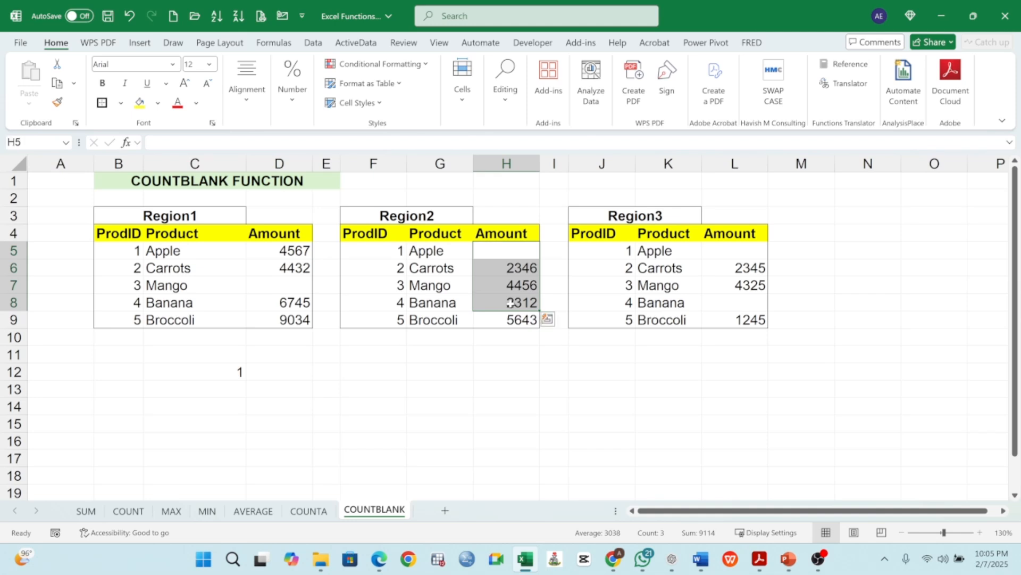
drag(729, 251, 732, 319)
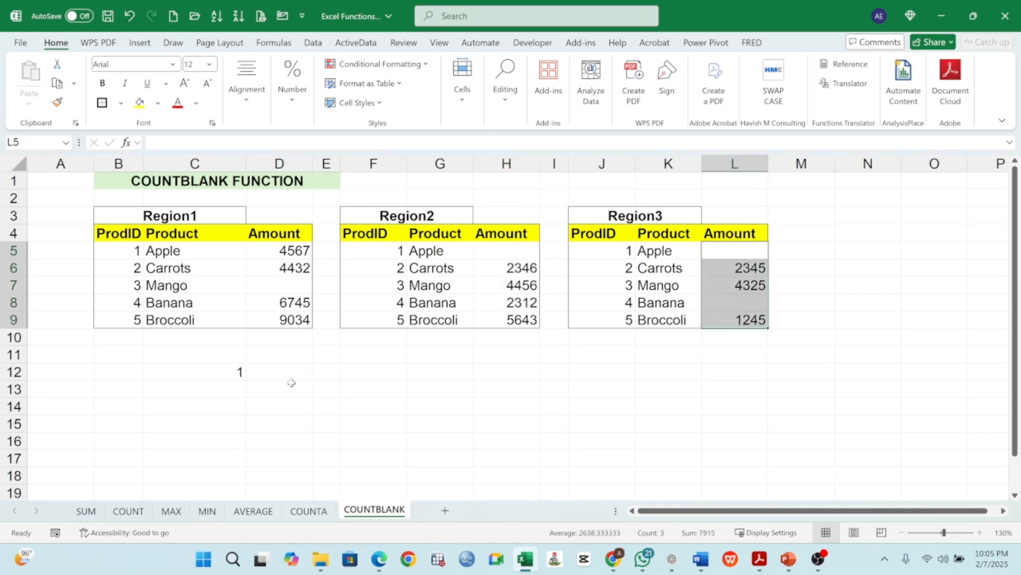
drag(294, 258, 298, 323)
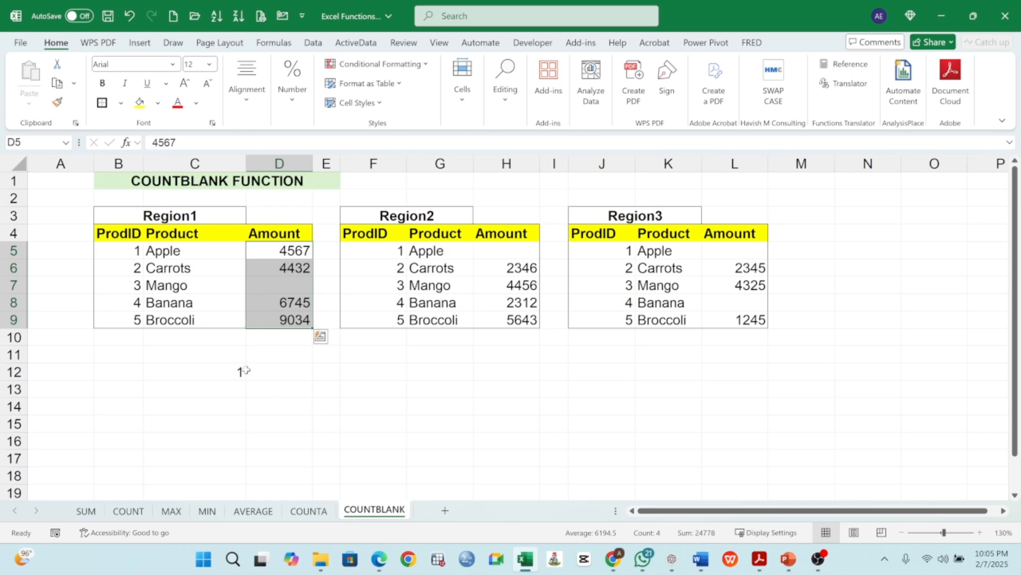
click(223, 370)
Step: Enter =COUNTBLANK(H5:H9) in G12 to count the blank amounts of Region2
click(424, 368)
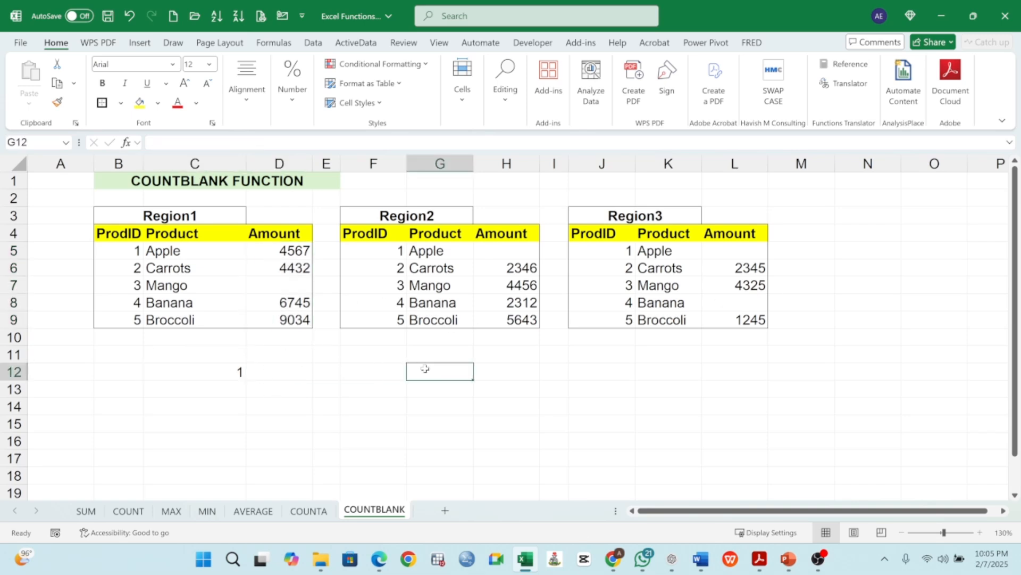
text(=CO)
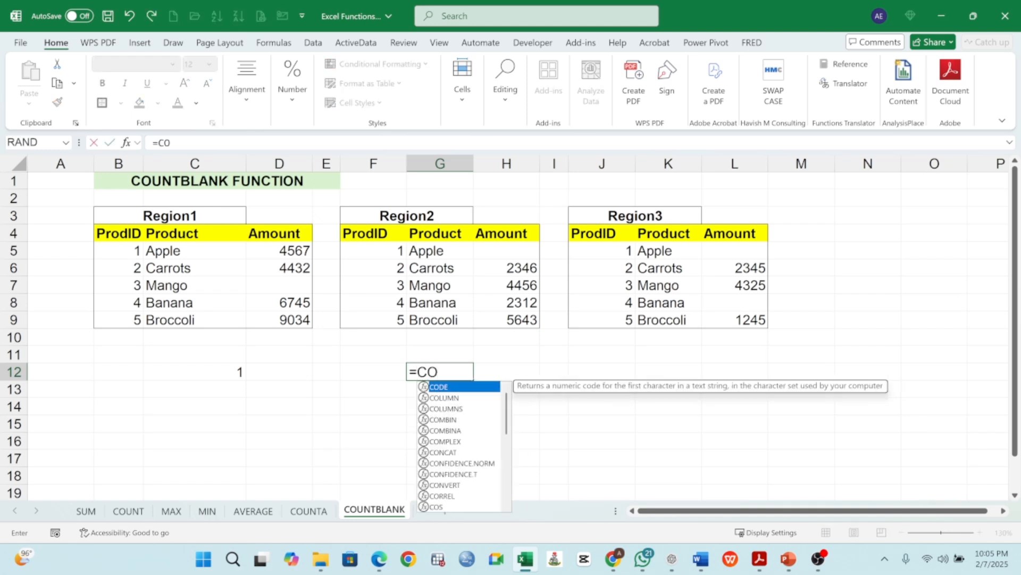
text(UNTBLANK)
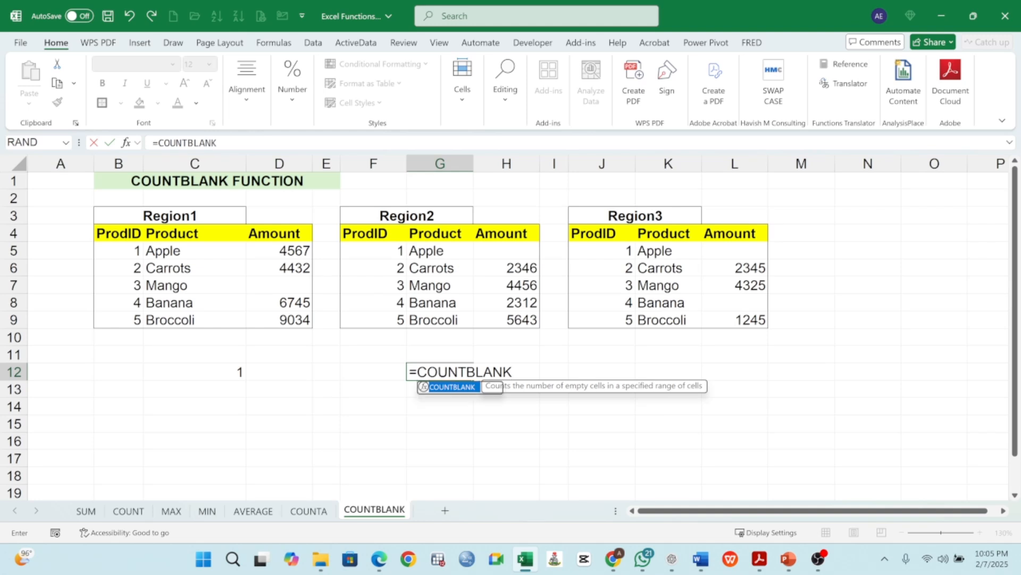
text(()
drag(521, 252, 521, 313)
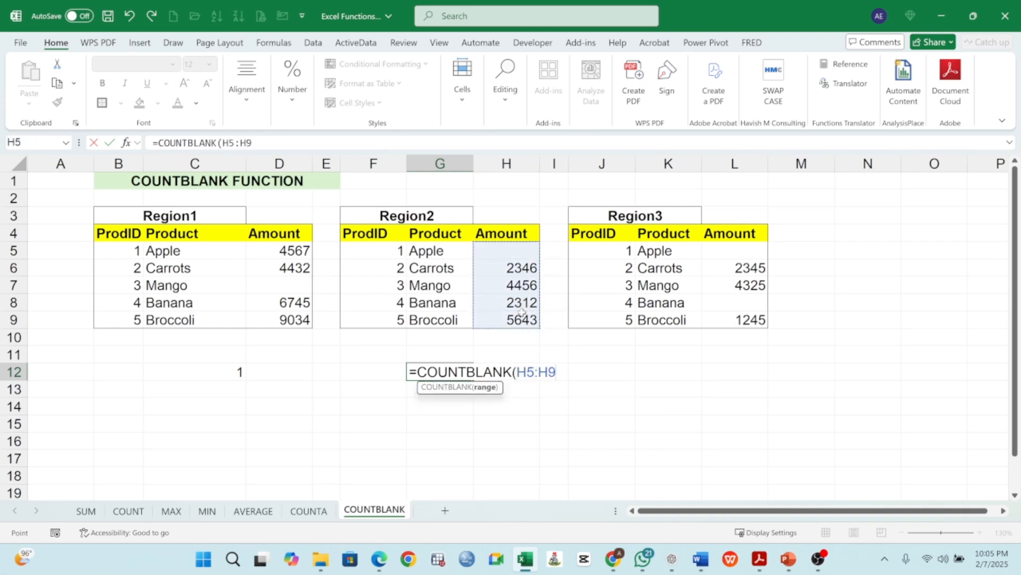
text())
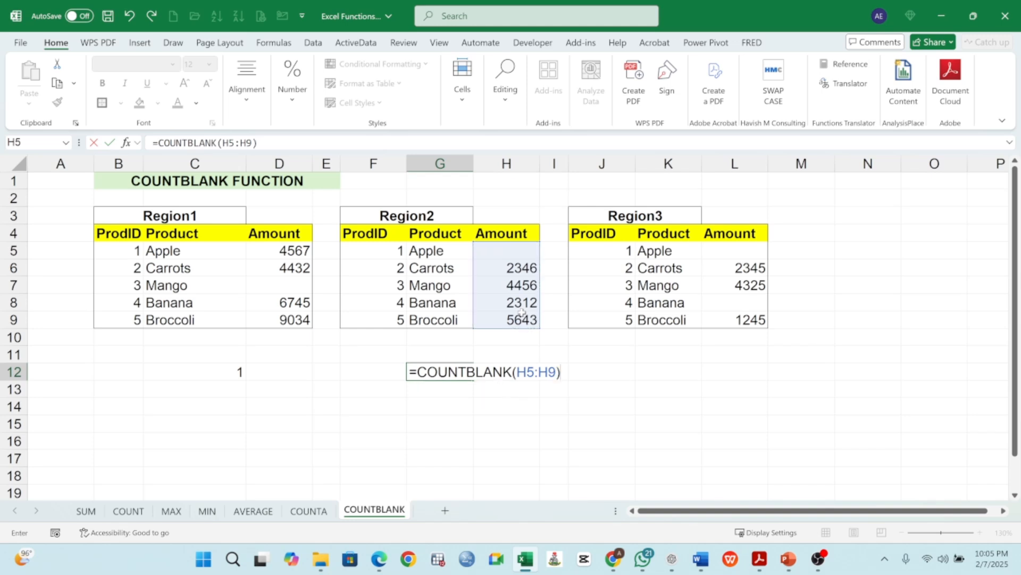
key(Return)
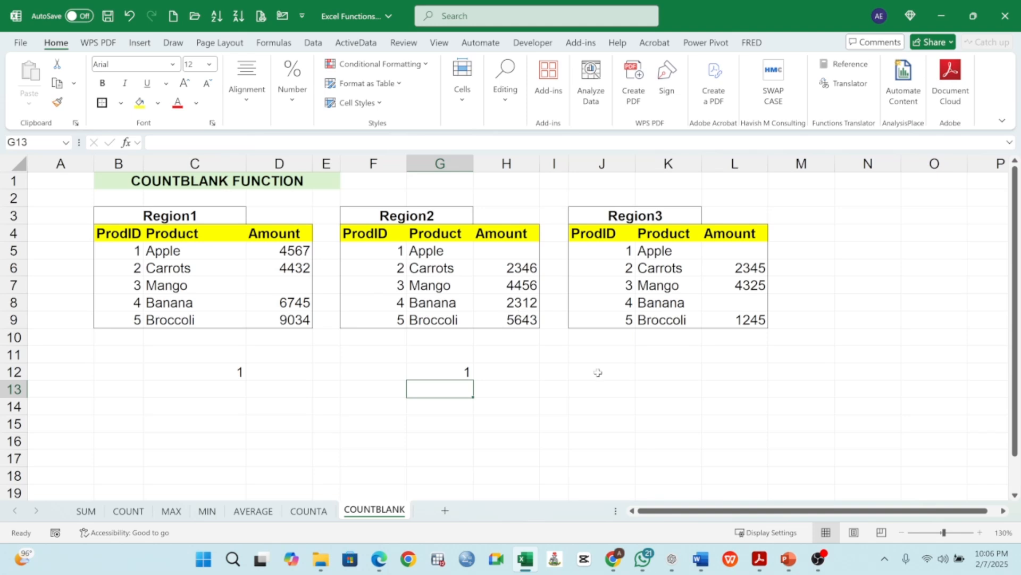
Step: Enter =COUNTBLANK(L5:L9) in K12 to count the blank amounts of Region3
click(662, 372)
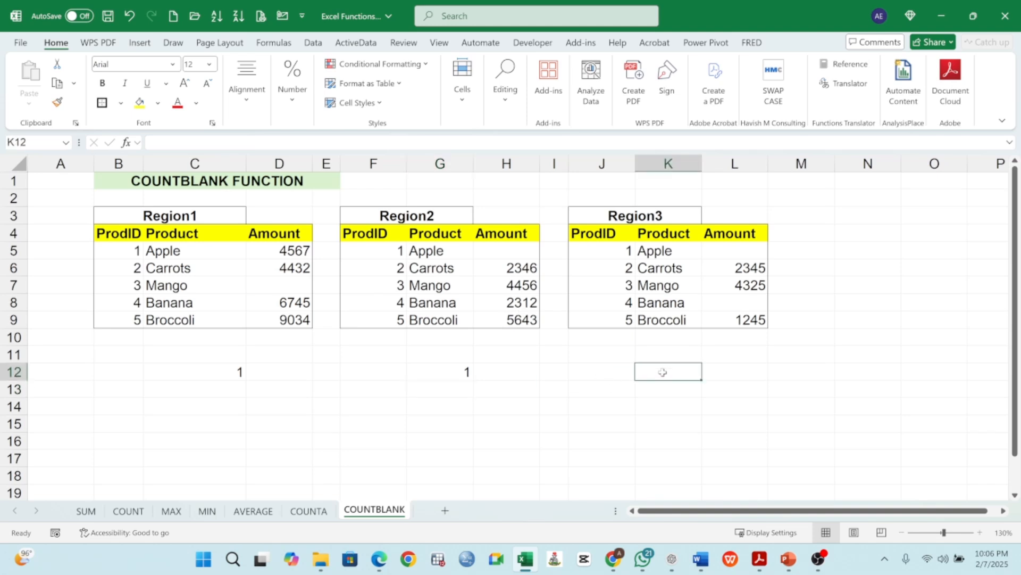
text(=COUNT)
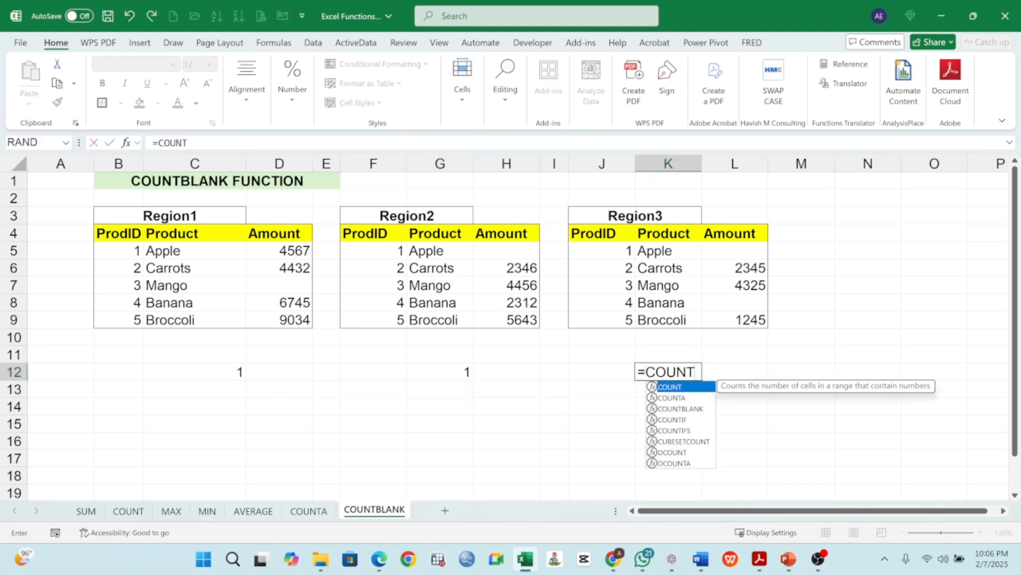
text(BLANK)
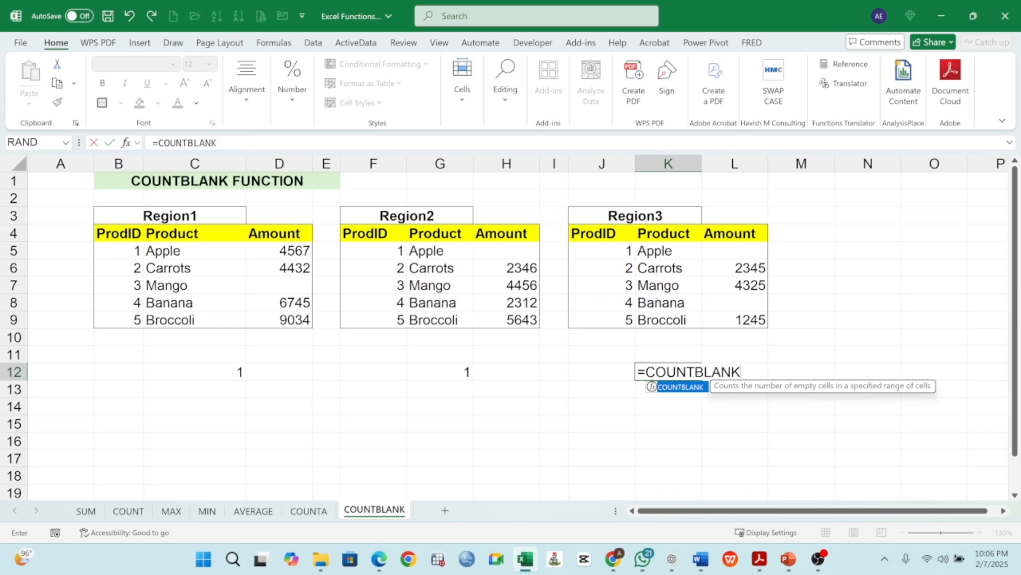
text(()
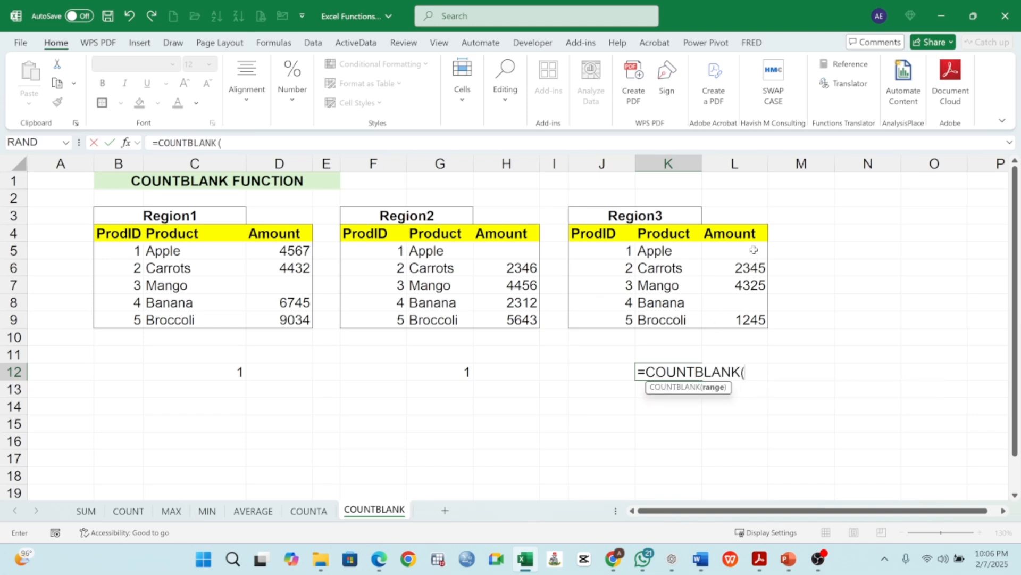
drag(753, 251, 752, 315)
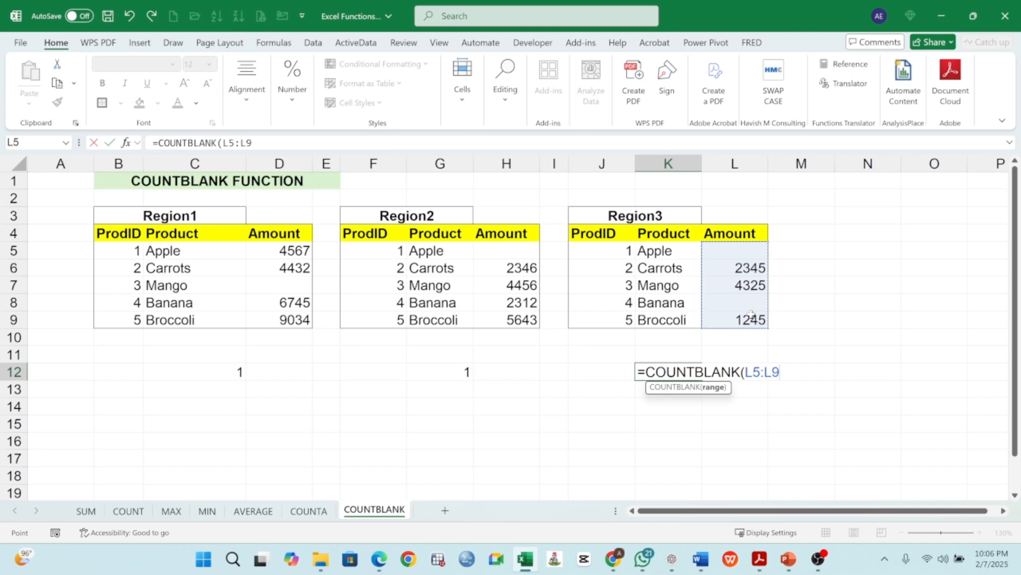
text())
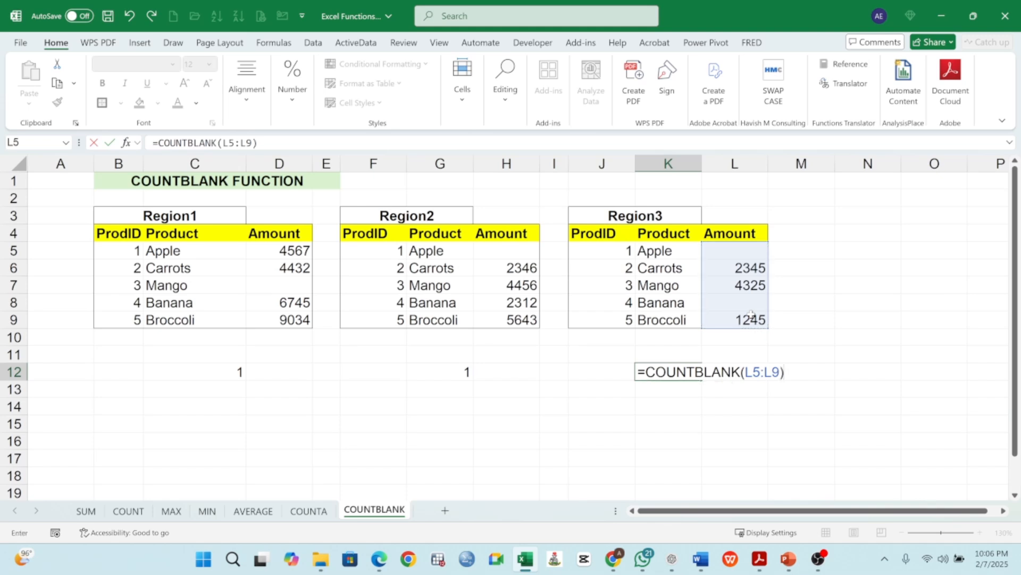
key(Return)
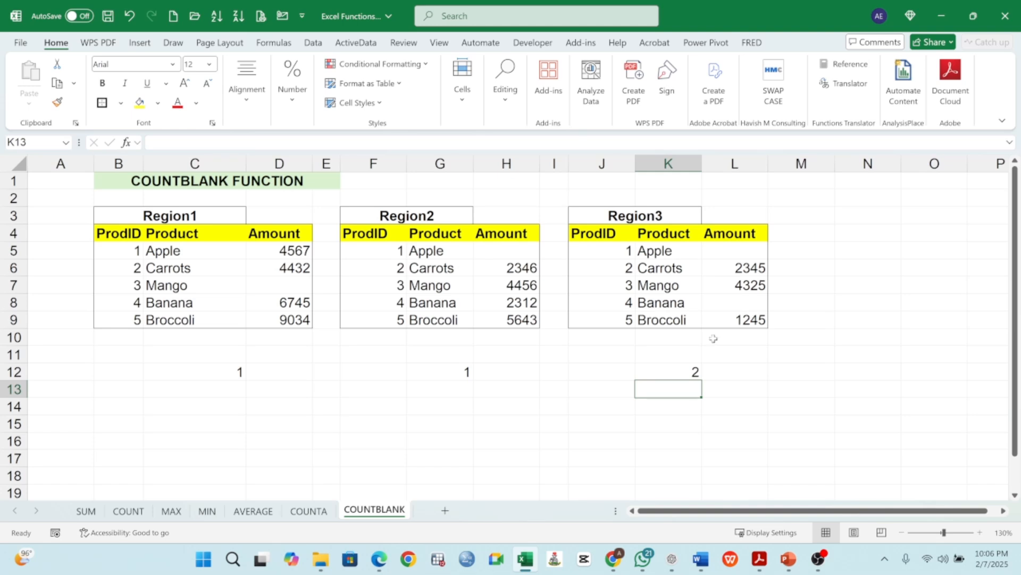
click(230, 374)
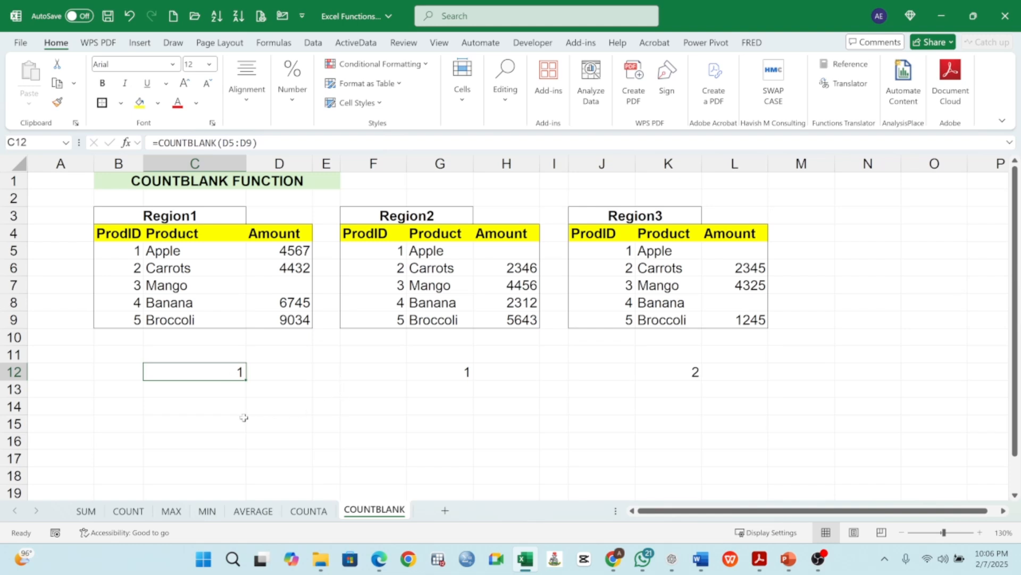
click(226, 408)
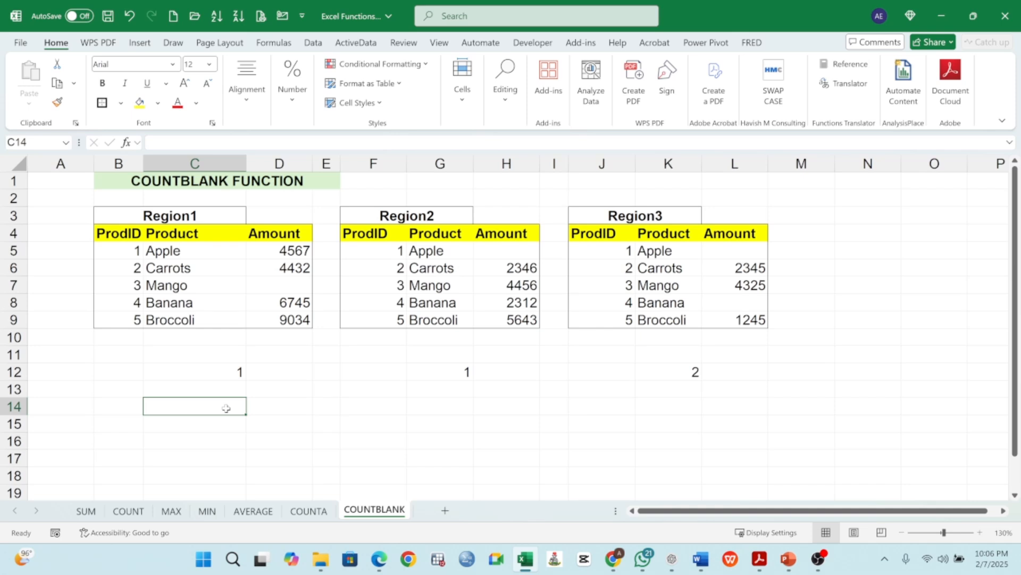
Step: Enter the word TEXT without any leading spaces in C14
text(TEXT)
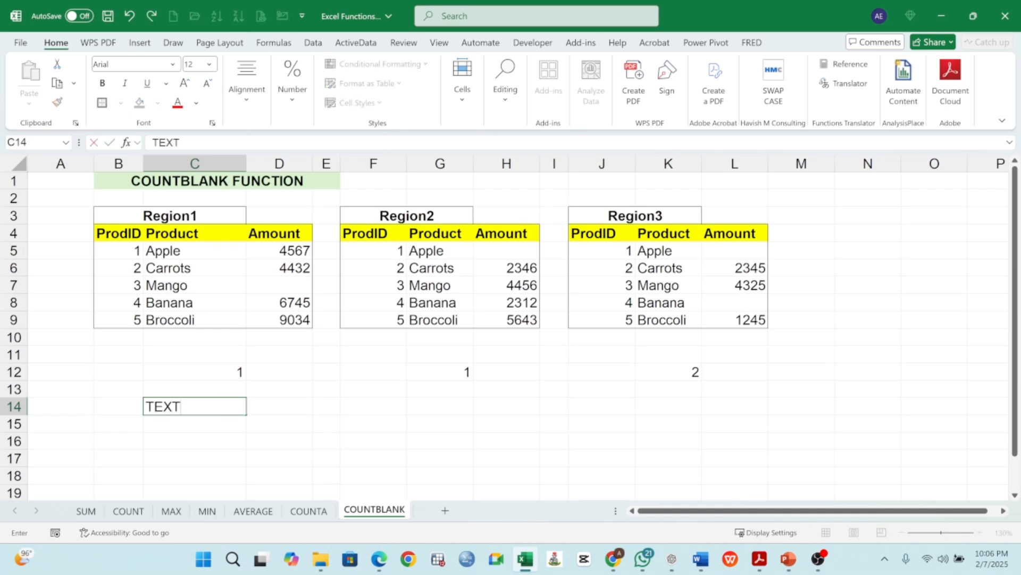
key(Return)
click(210, 408)
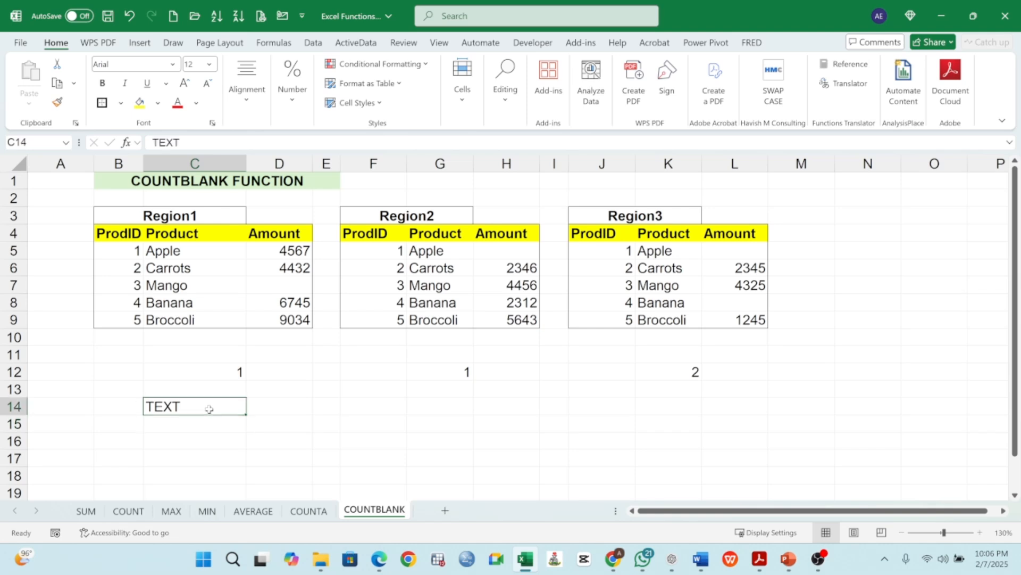
Step: Enter TEXT preceded by two spaces in C15 and compare it with the entry in C14
click(225, 425)
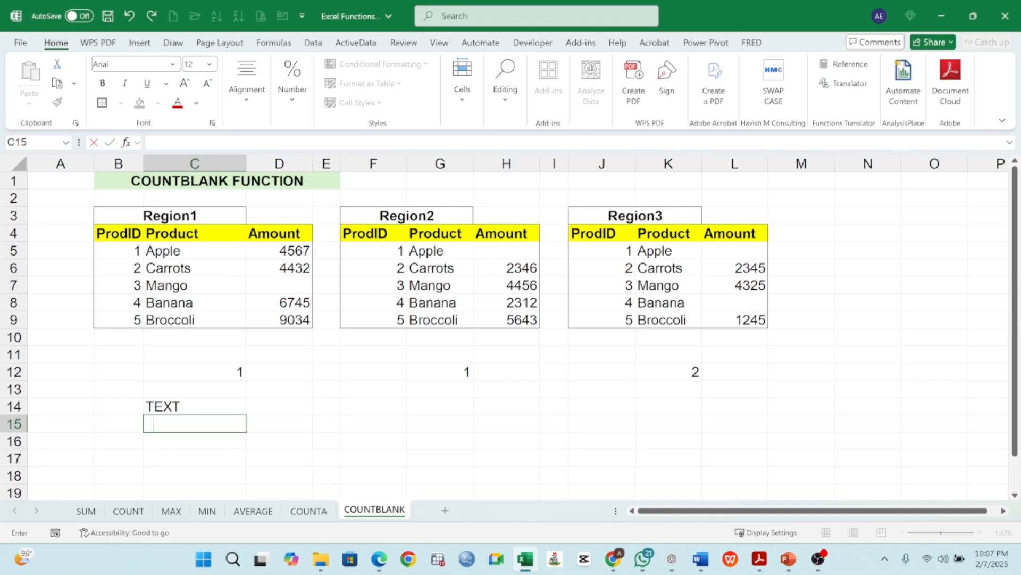
text(TEXT)
key(Return)
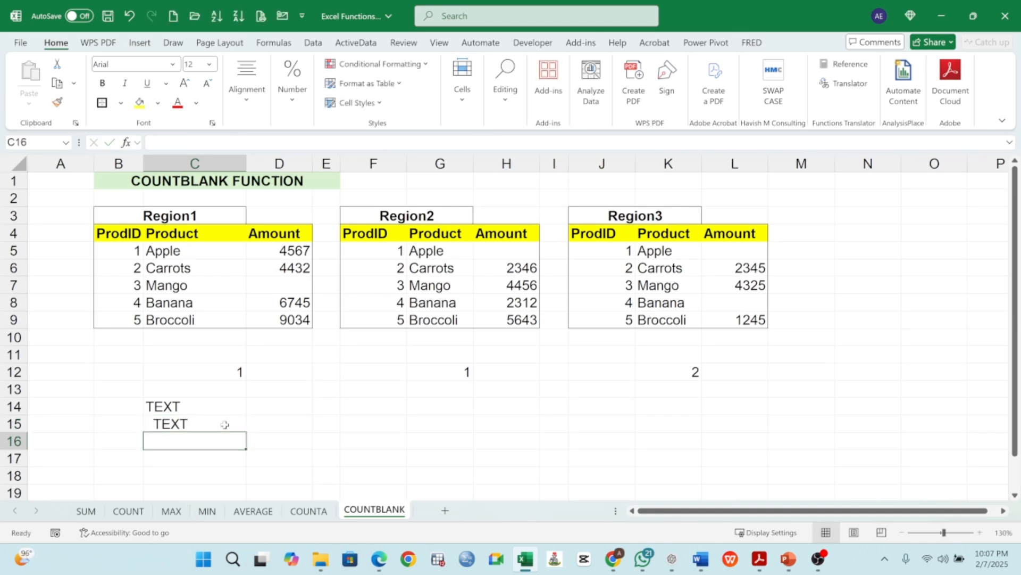
click(225, 424)
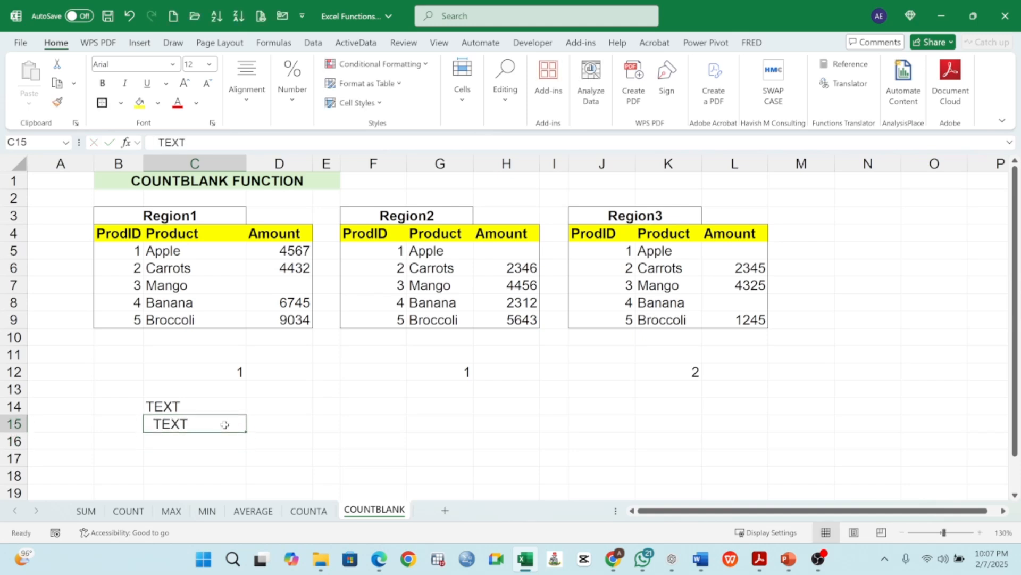
click(162, 410)
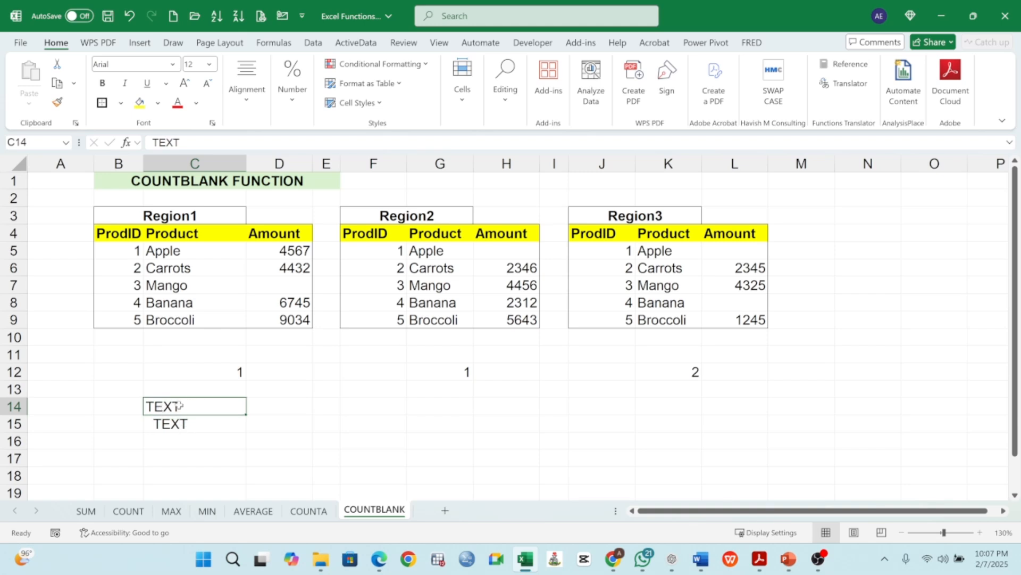
click(183, 426)
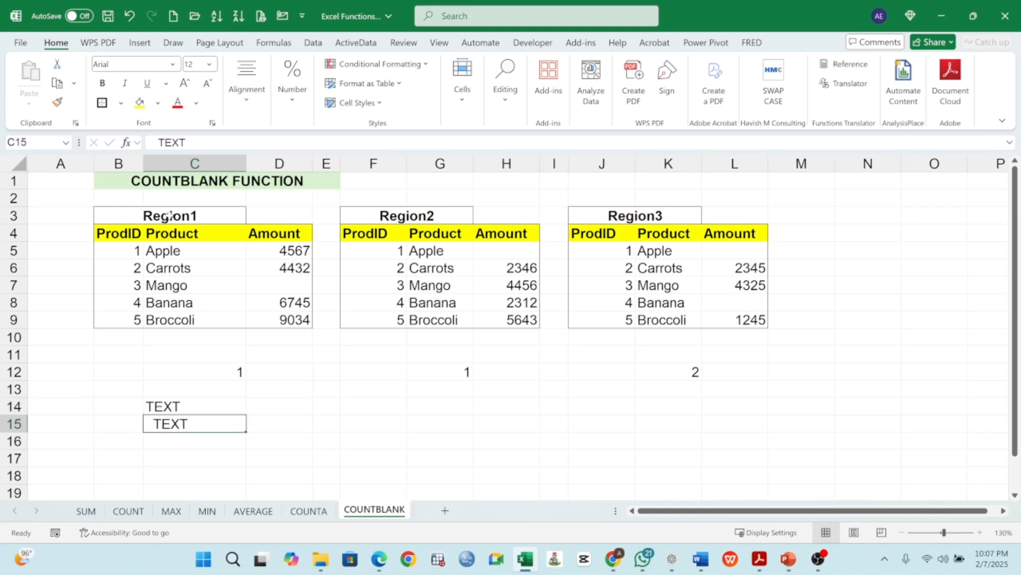
Step: Enter TEXT preceded by one space in C16
click(185, 442)
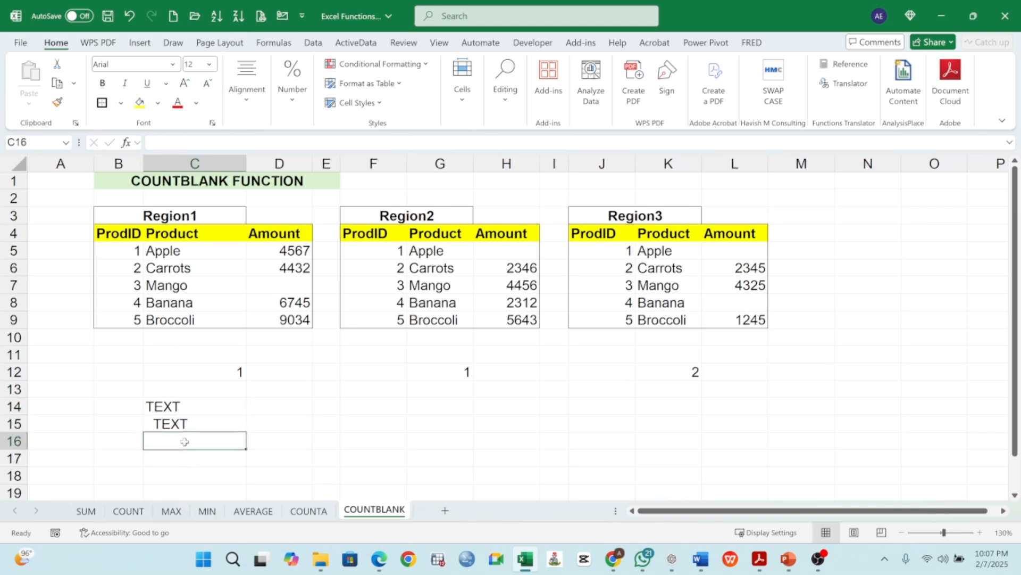
text(TEXT)
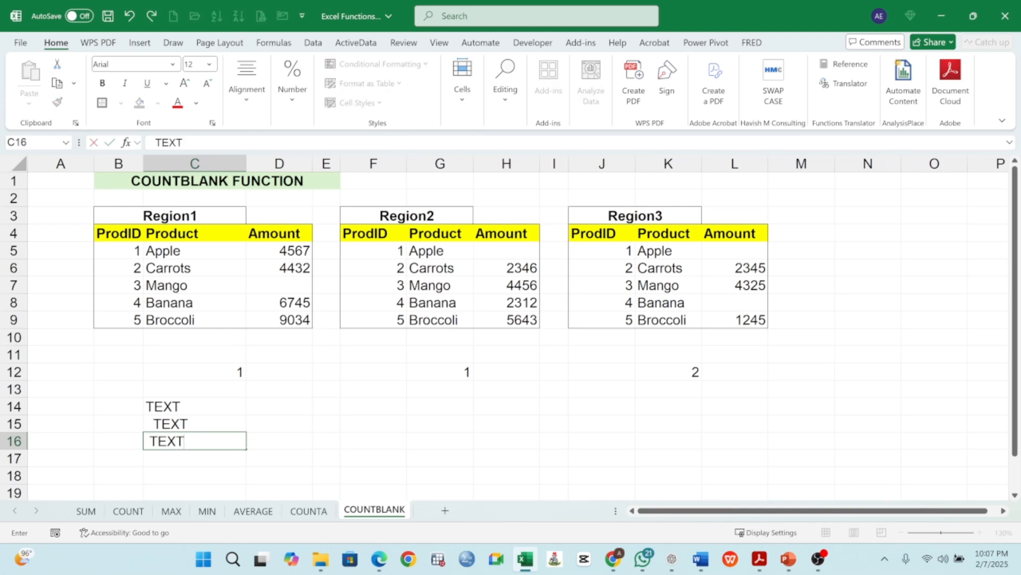
key(Return)
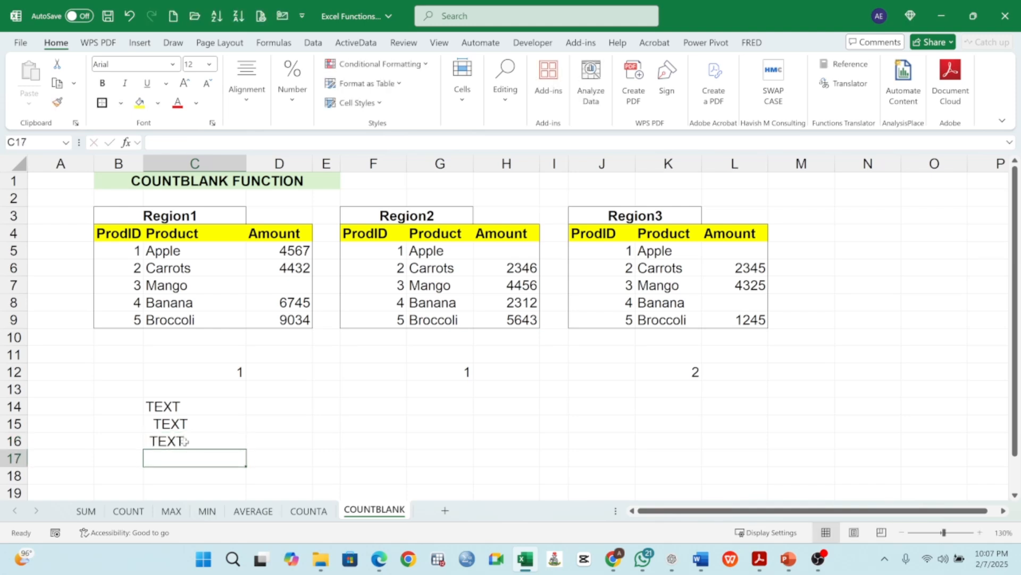
Step: Compare the leading spaces of the three TEXT entries in C14:C16
drag(174, 405, 181, 440)
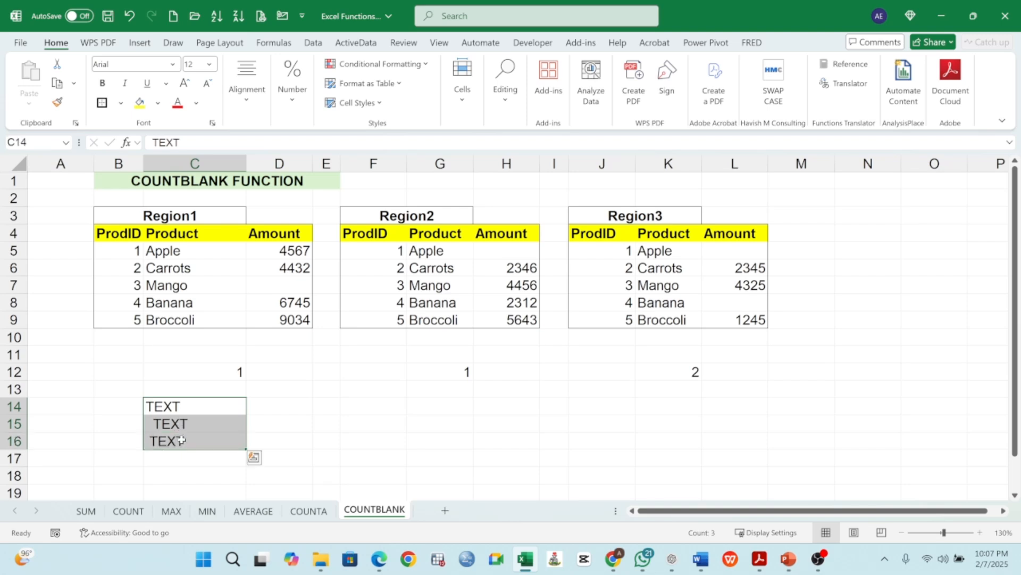
click(157, 428)
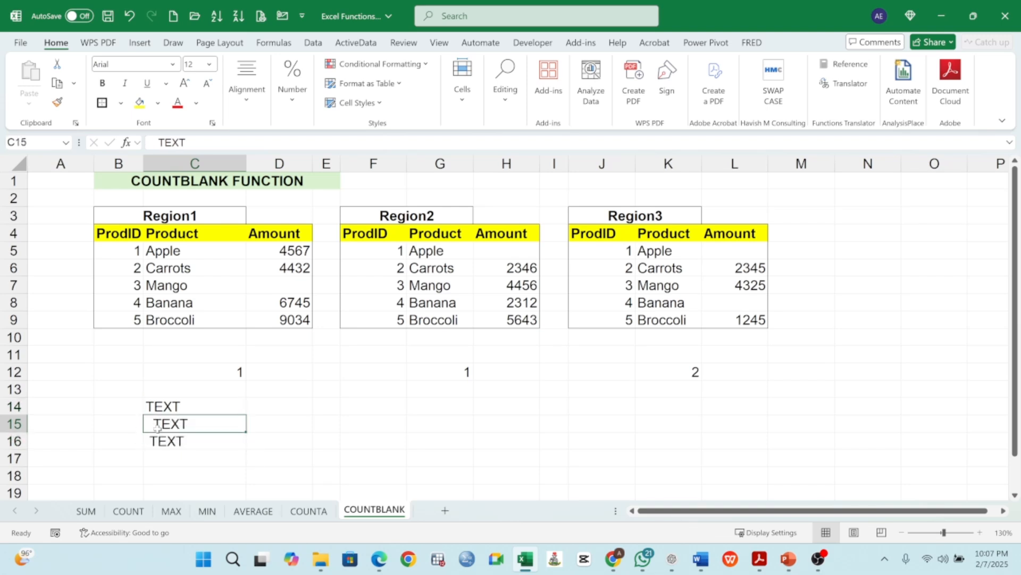
click(161, 441)
click(160, 427)
click(164, 410)
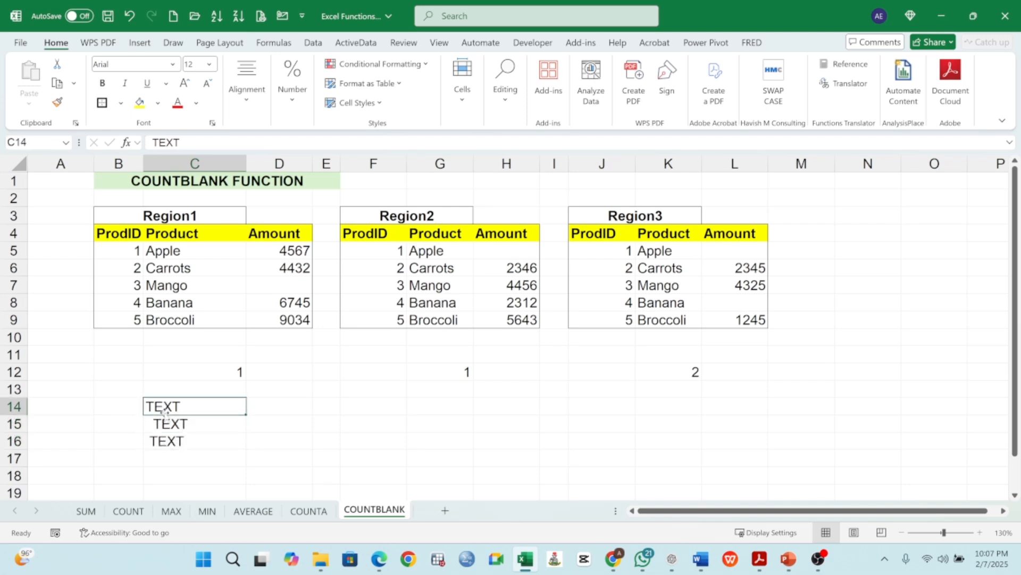
click(165, 426)
click(159, 442)
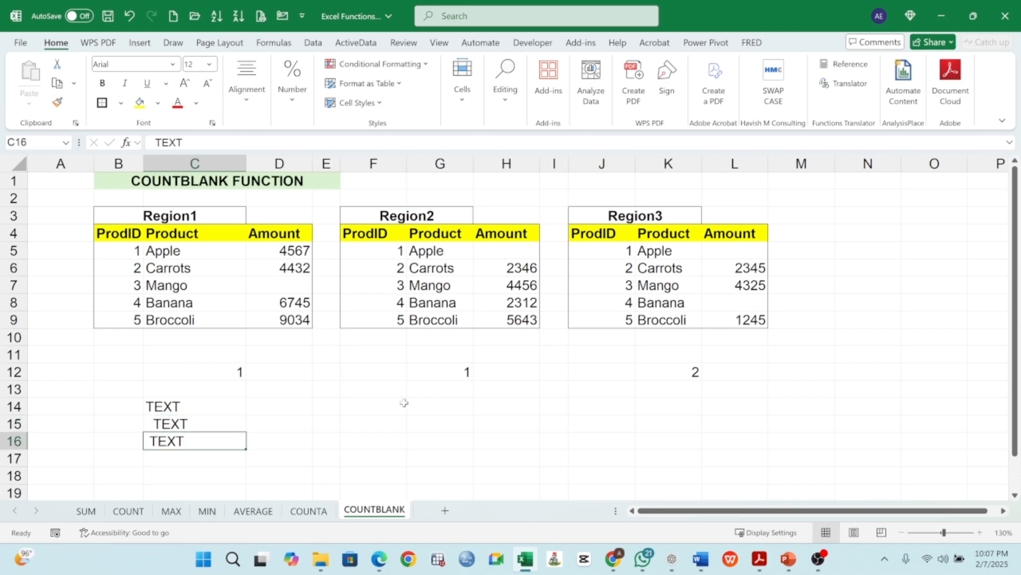
Step: Try to enter =IF(C14="TEXT", "Say "Bravo","Not Quite) in F14 to test whether C14 matches TEXT
click(368, 407)
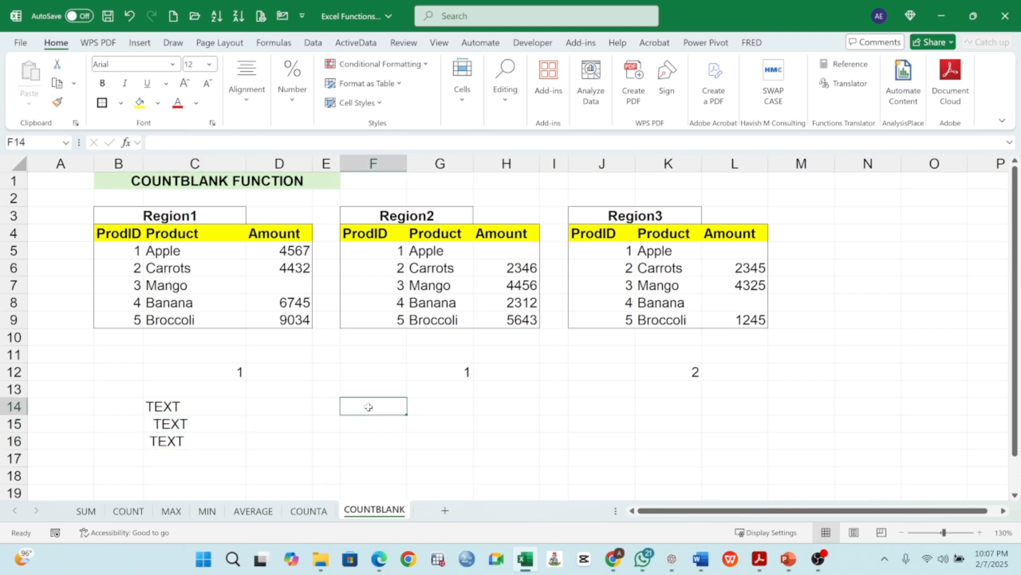
text(=IF)
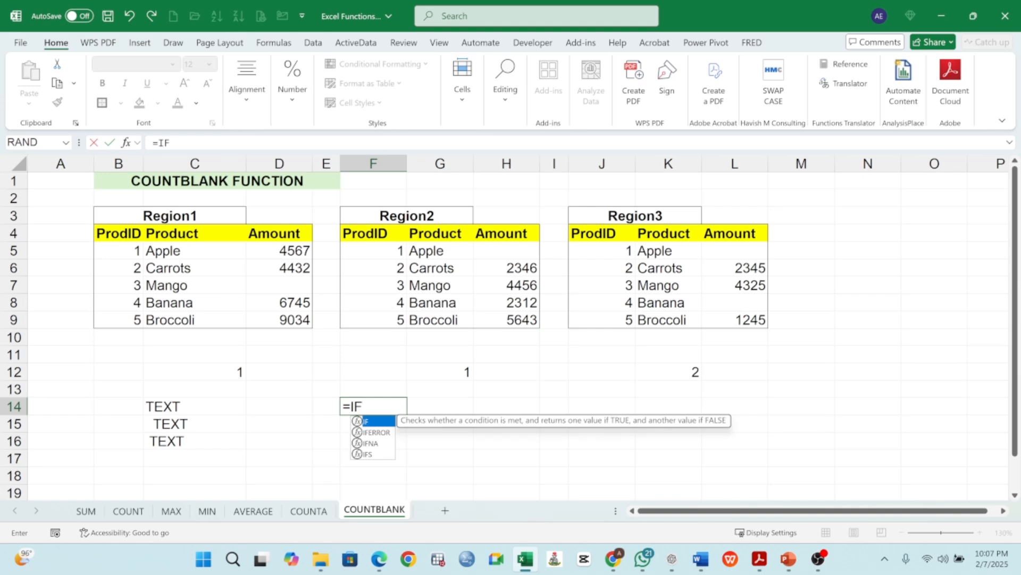
text(()
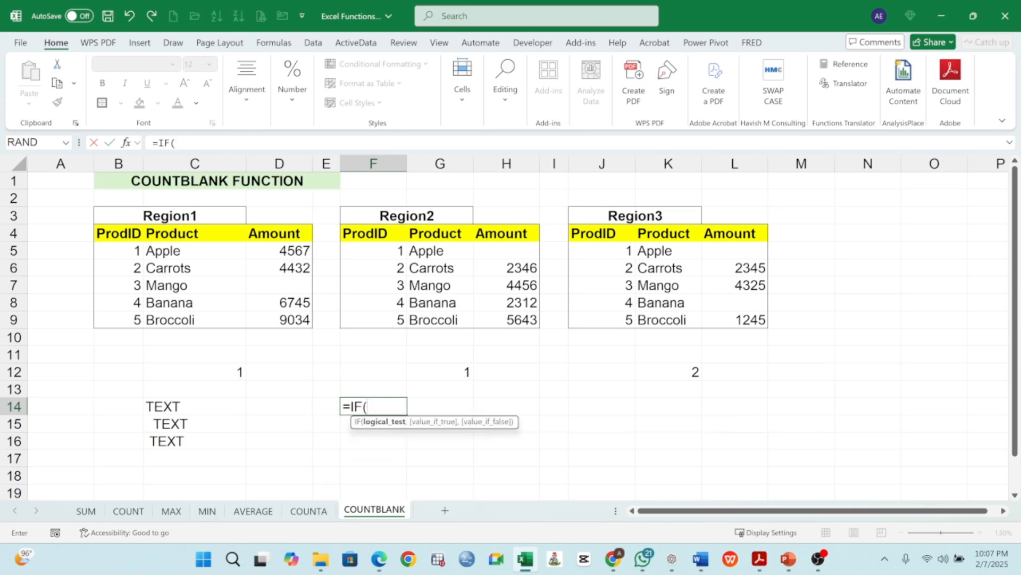
click(214, 405)
text(=)
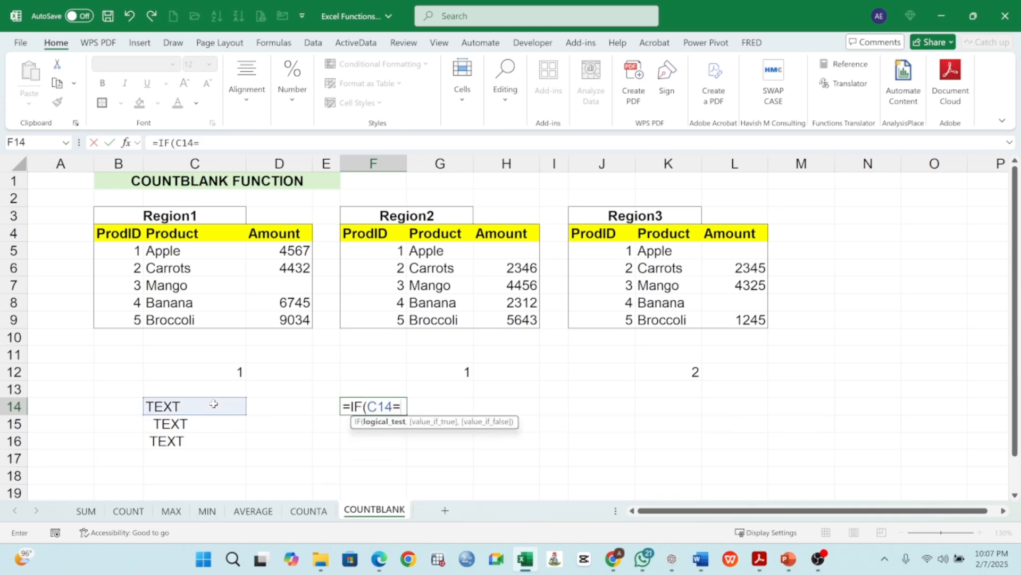
text("TEXT", S)
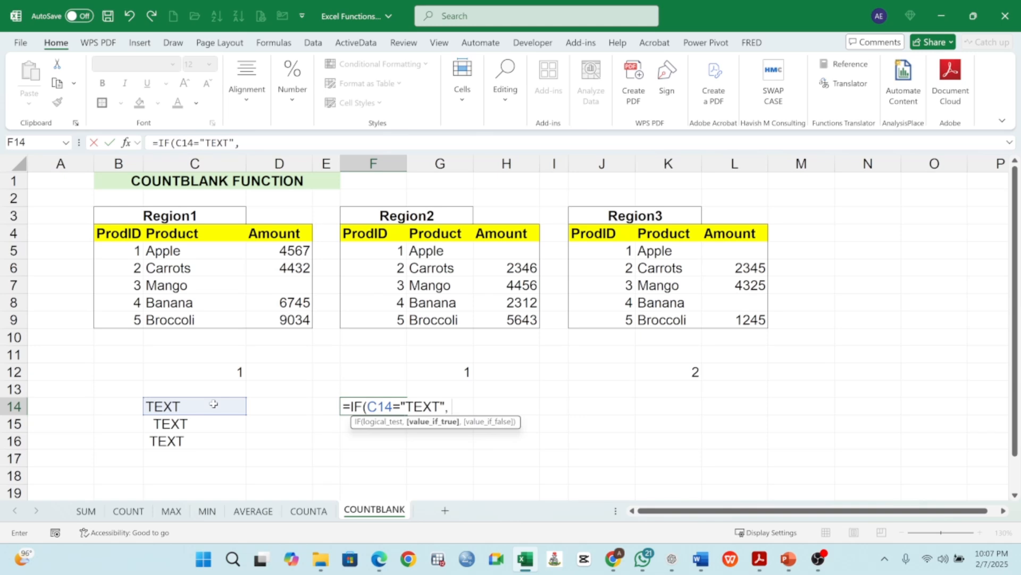
key(BackSpace)
text("s)
key(BackSpace)
text(Say "Bravo)
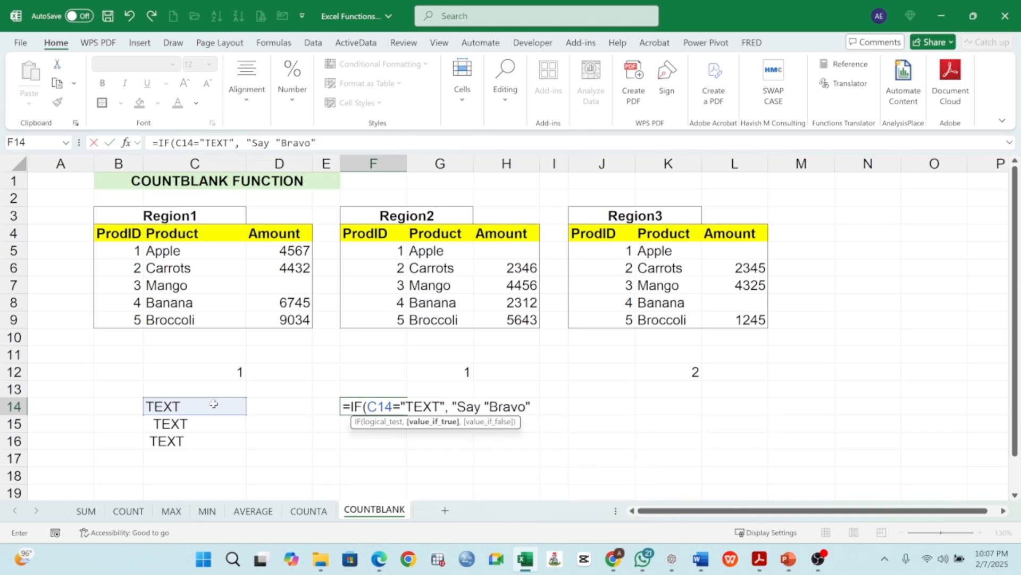
text(","Not Quite))
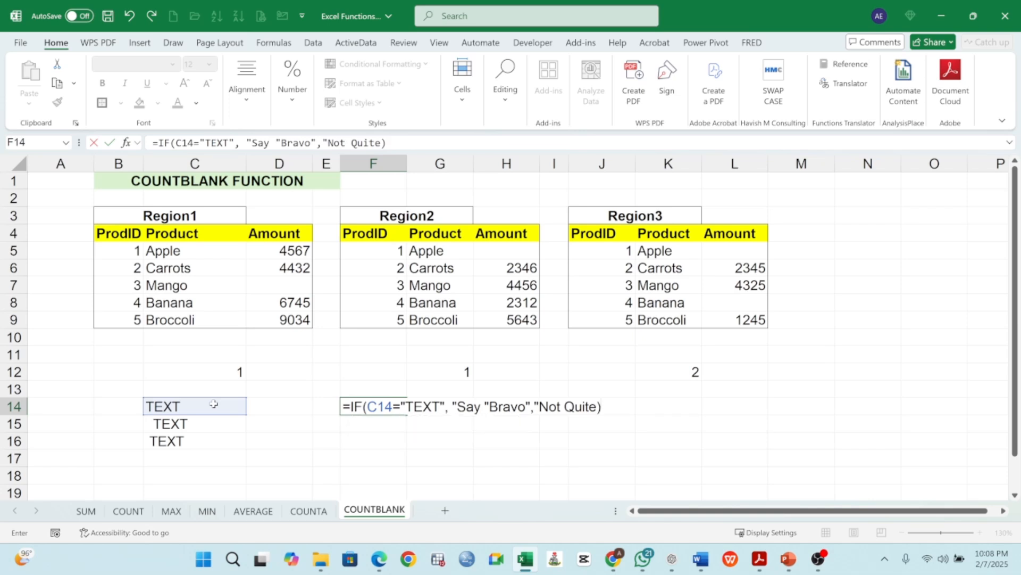
key(Return)
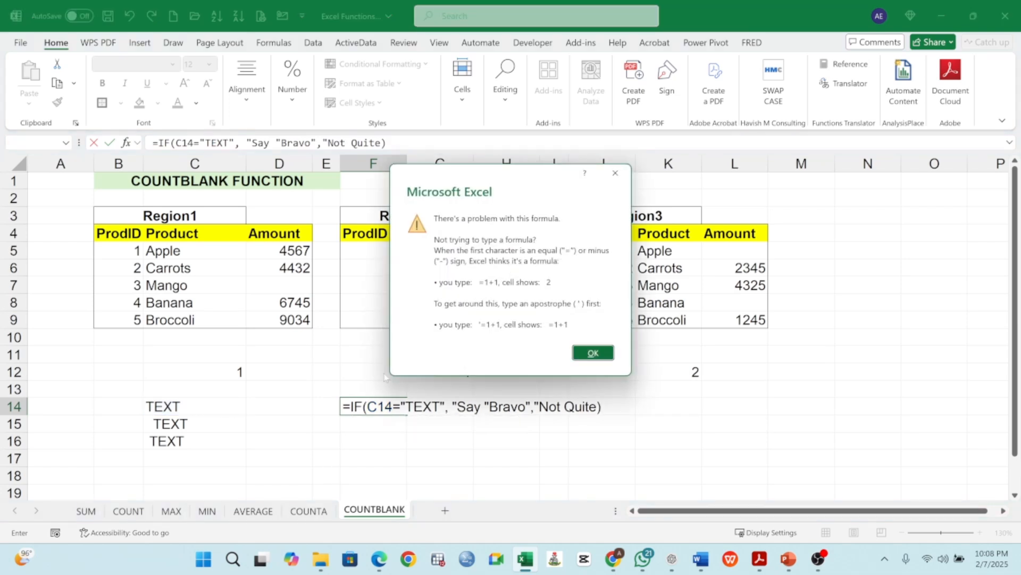
click(594, 353)
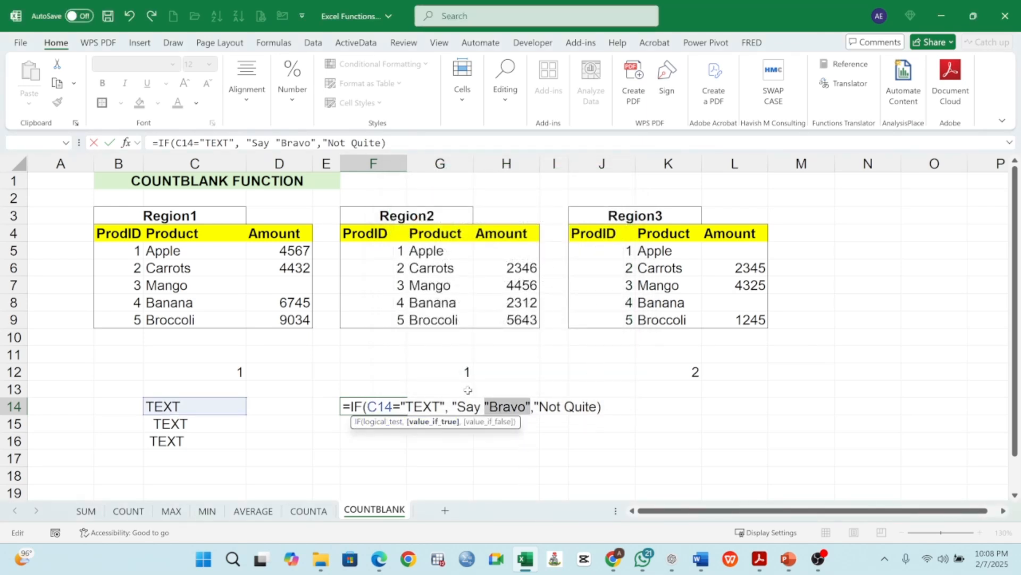
Step: Correct the quotation marks in F14 so the formula reads =IF(C14="TEXT", "Say Bravo","Not Quite")
click(485, 406)
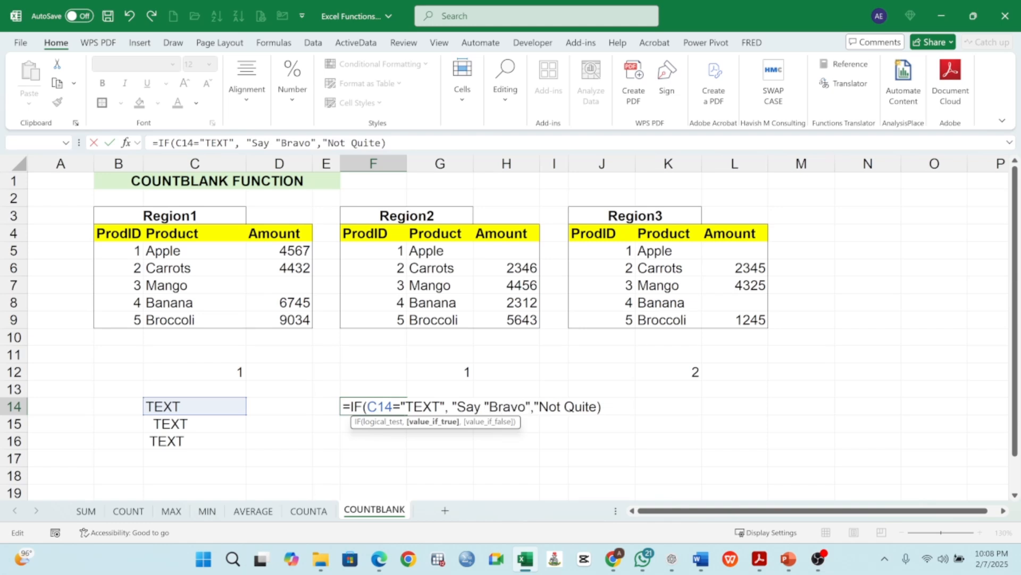
key(BackSpace)
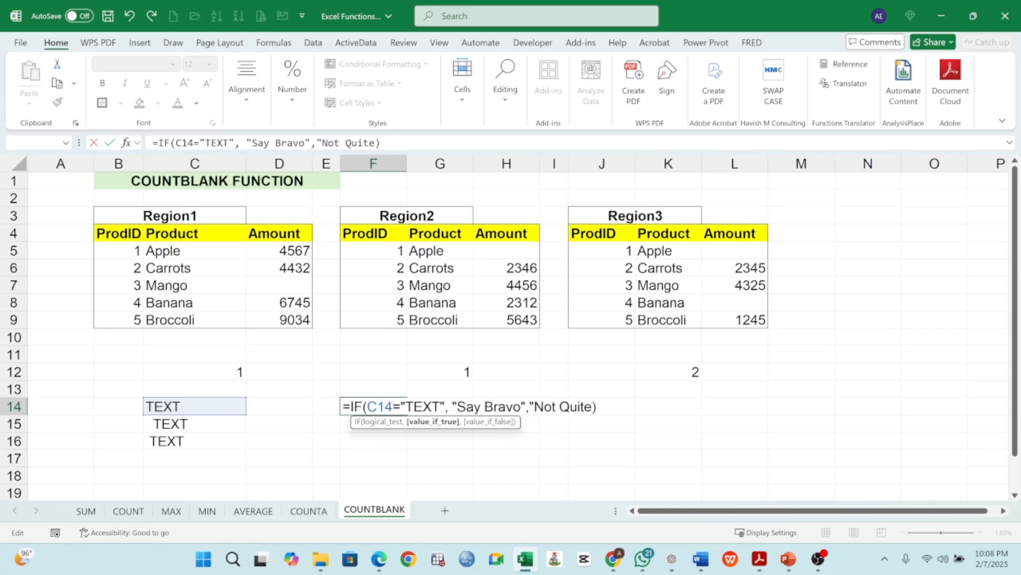
click(591, 406)
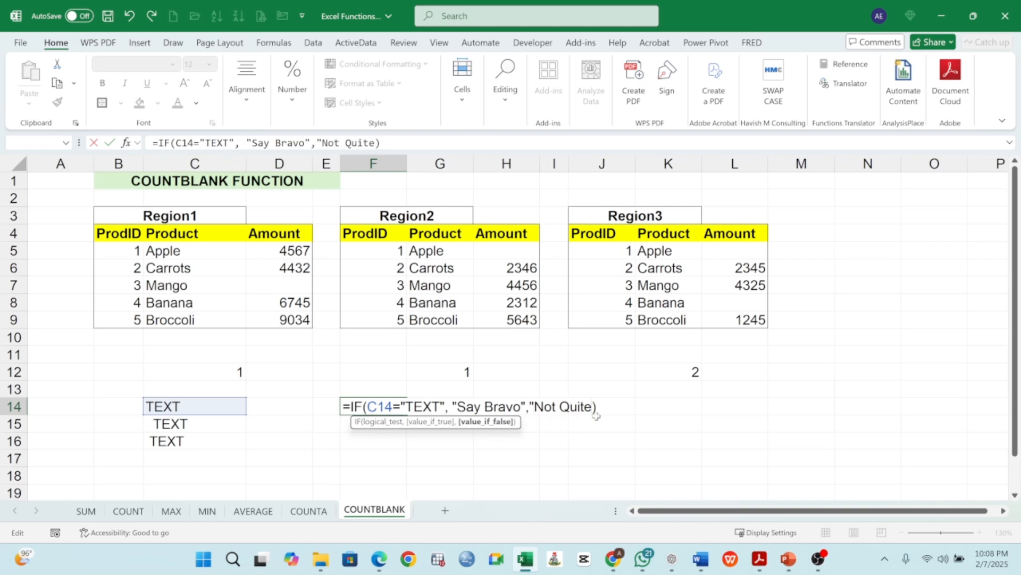
text(")
key(Return)
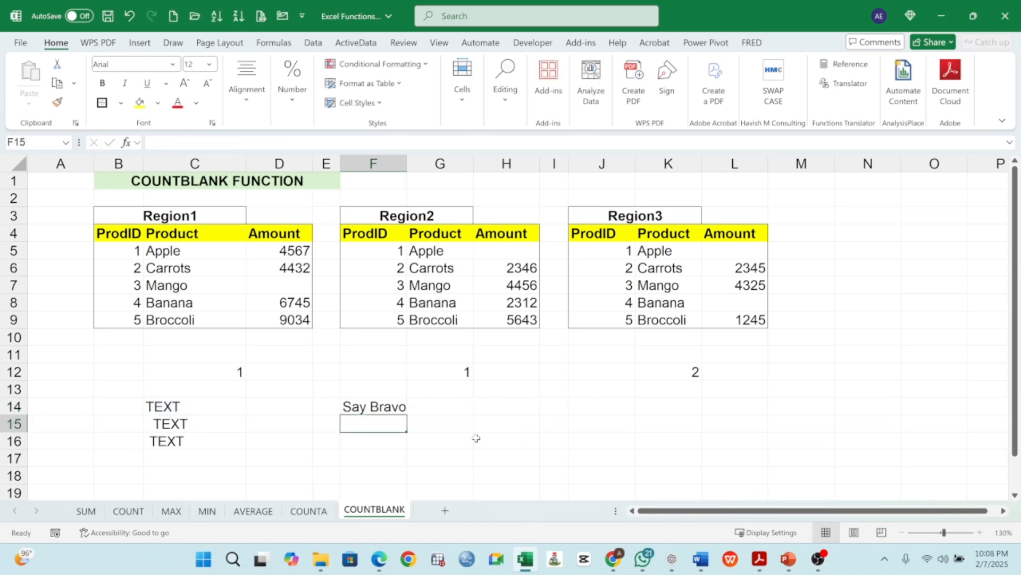
Step: Fill the IF formula from F14 down to F16 and check the copied formula in F15
click(376, 409)
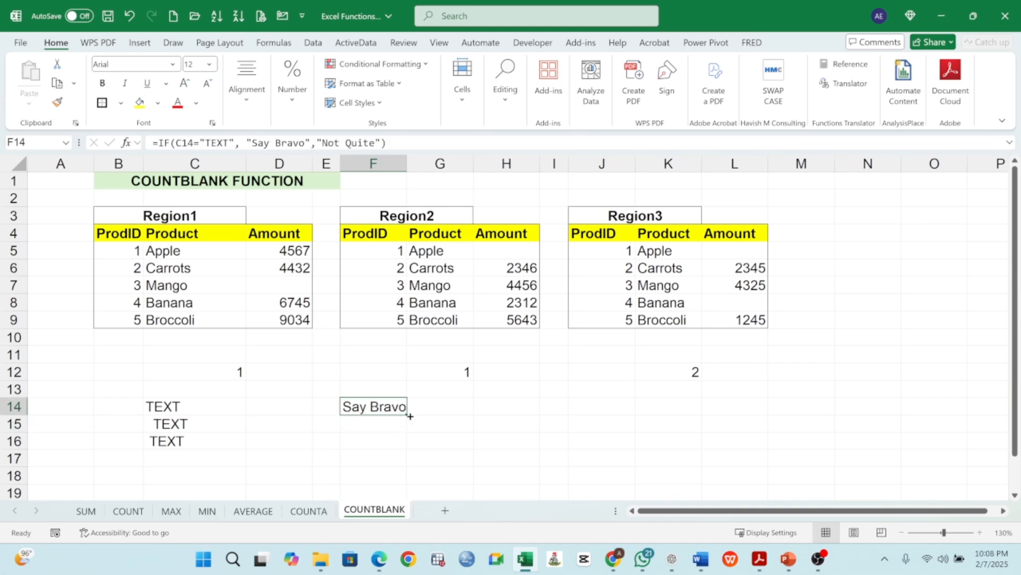
drag(407, 415, 403, 451)
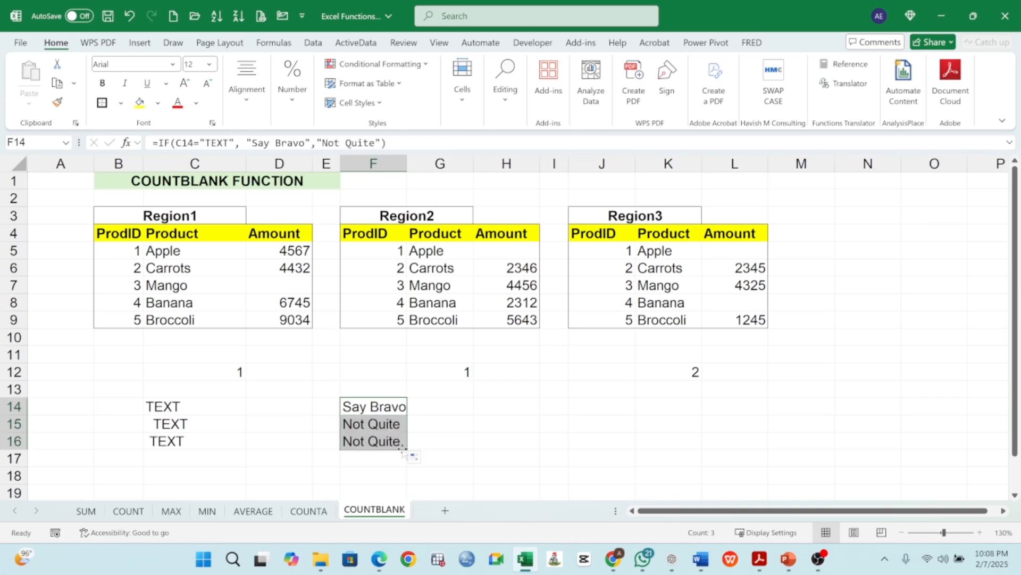
click(391, 425)
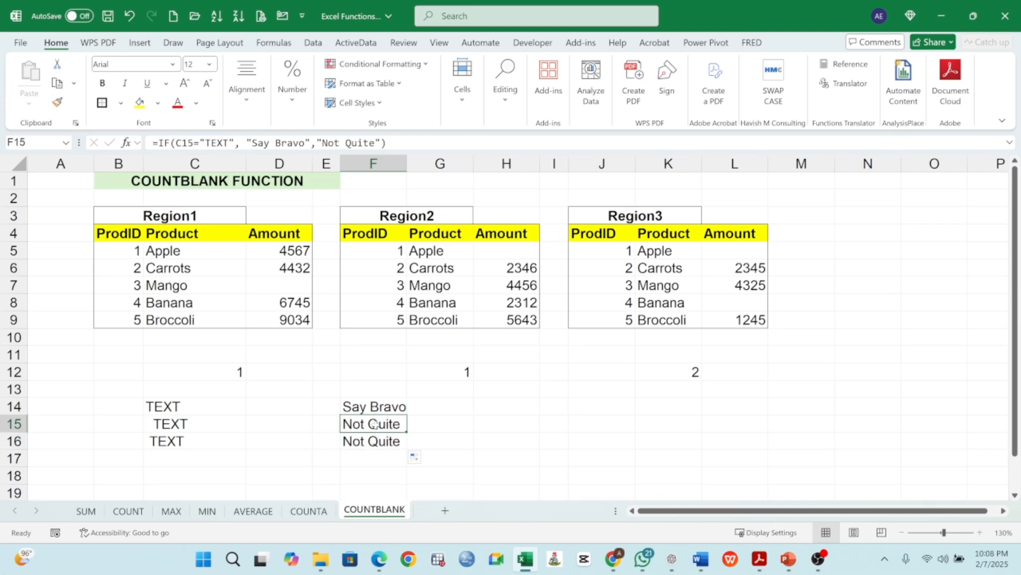
double_click(391, 426)
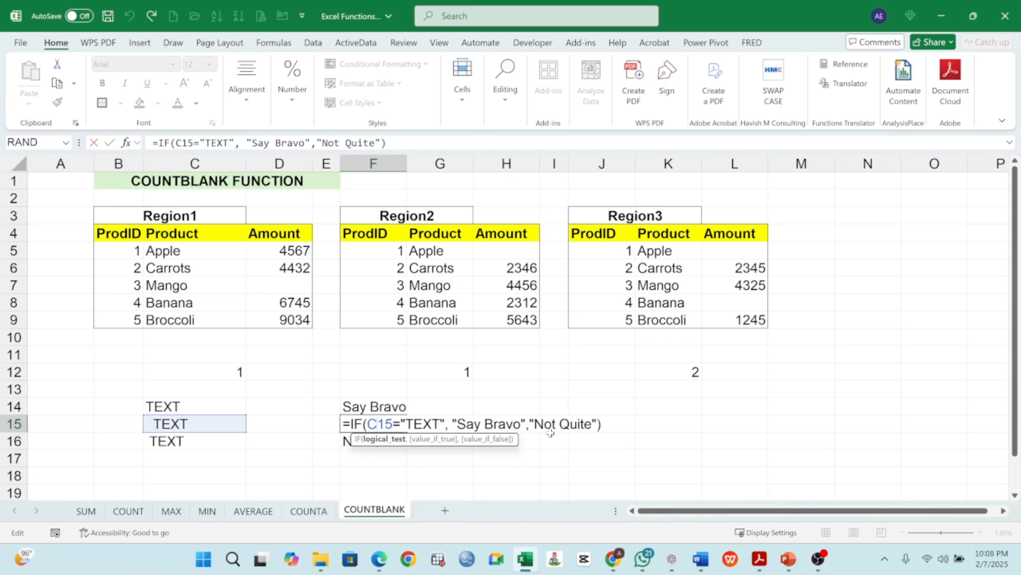
key(Return)
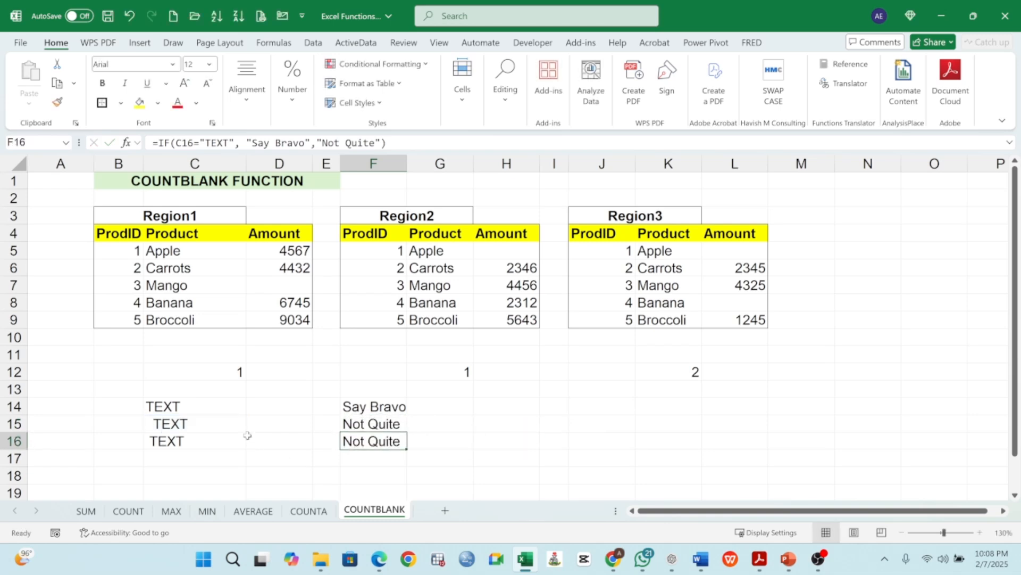
Step: Compare the TEXT entries in C14:C16 with the IF results in column F
click(180, 423)
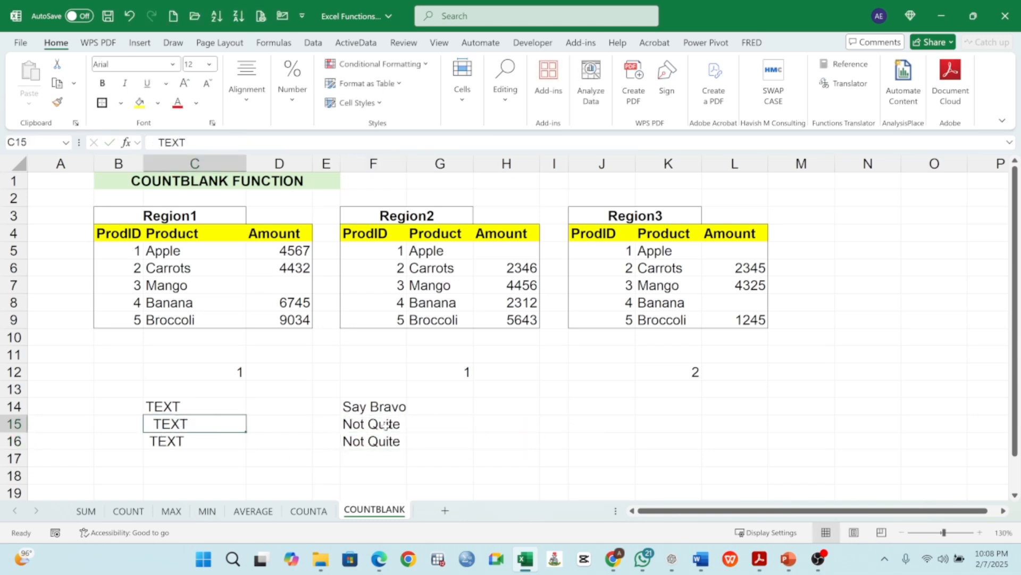
click(386, 424)
click(175, 445)
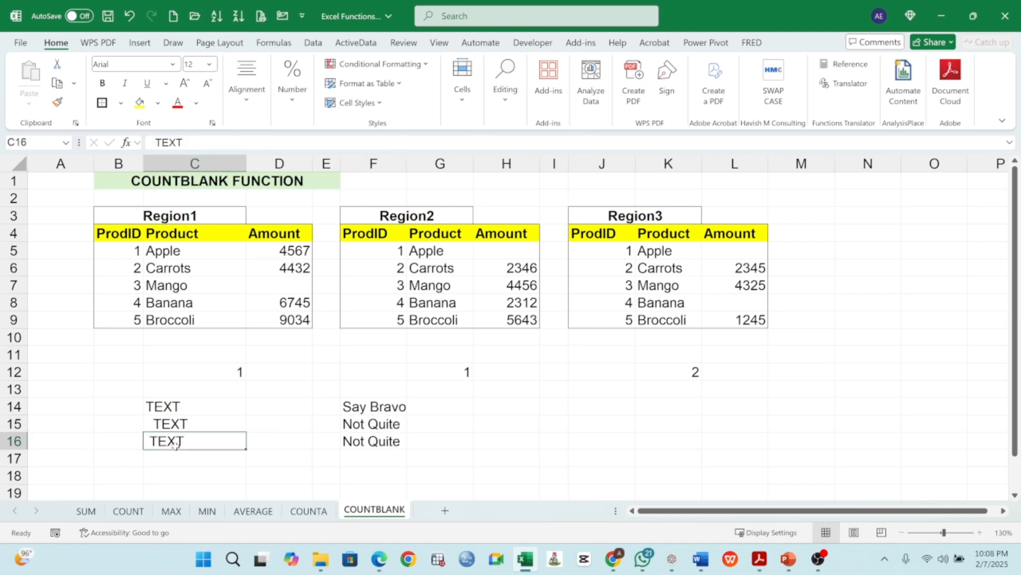
drag(191, 407, 198, 440)
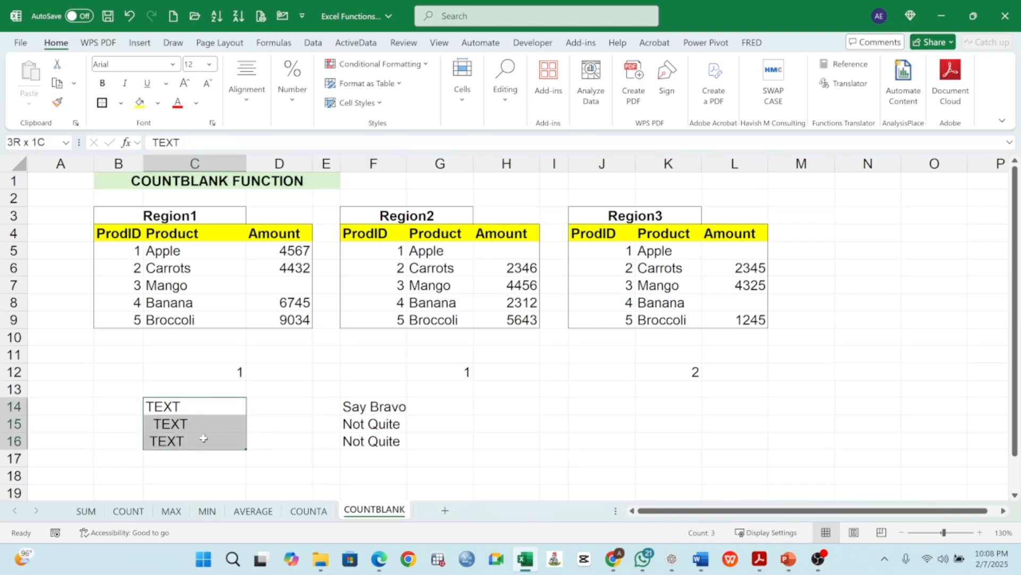
Step: Check the IF formula in F15 against the TEXT entry in C15, leaving the formula as it is
click(192, 428)
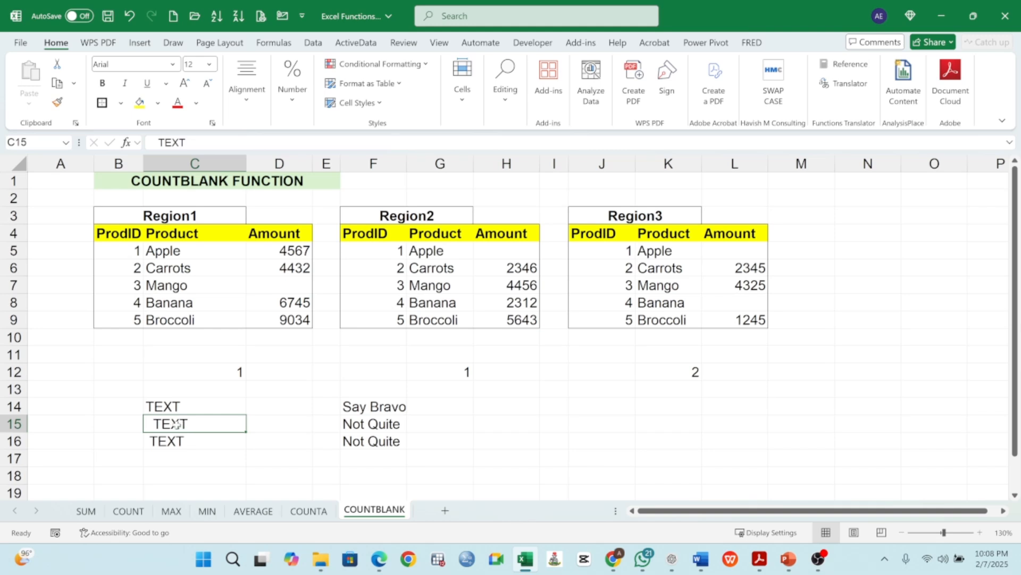
double_click(378, 426)
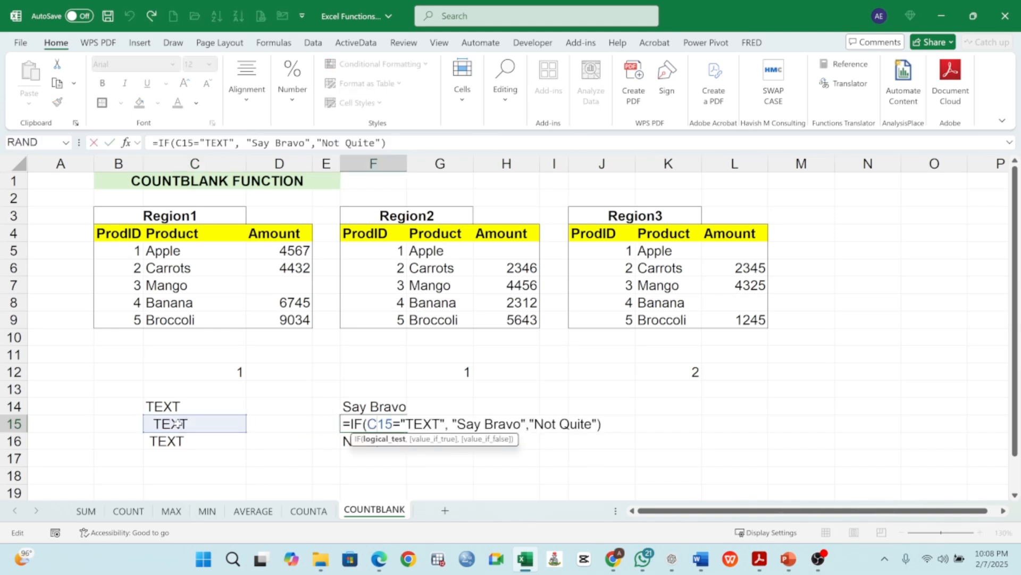
key(Escape)
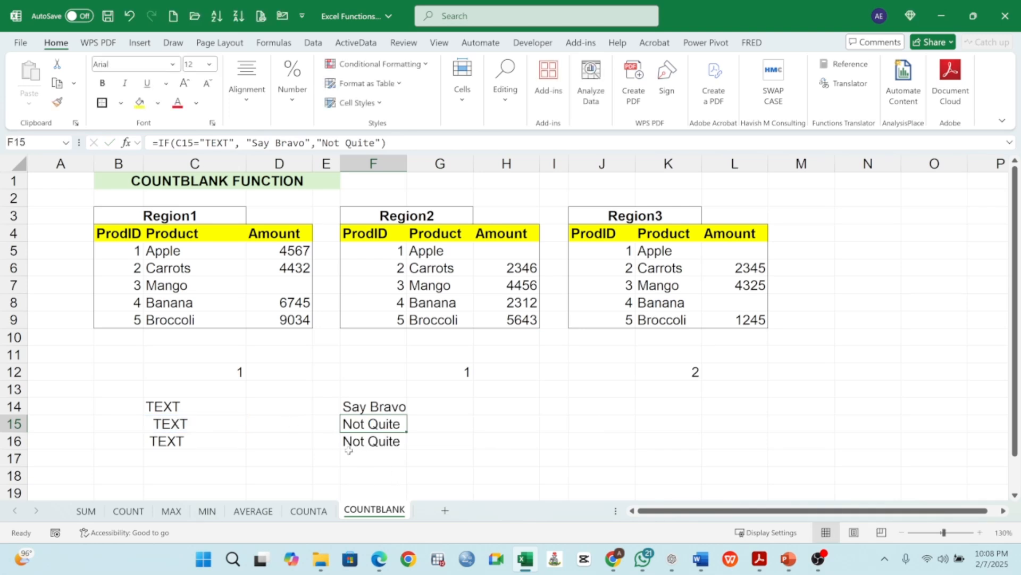
Step: Examine the TEXT entries in C14, C15 and C16 one by one for differences in leading spaces
click(162, 423)
key(Up)
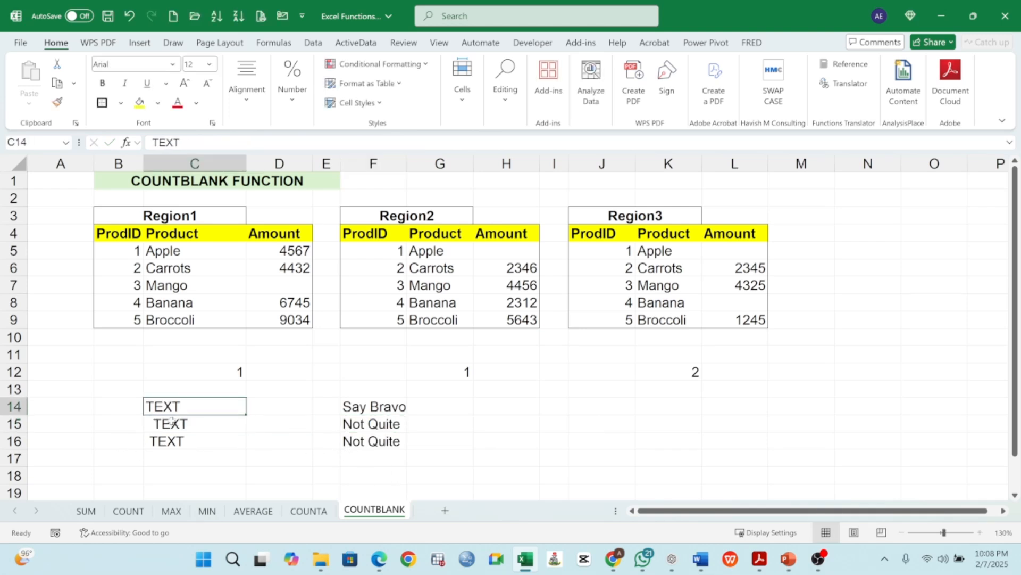
click(179, 424)
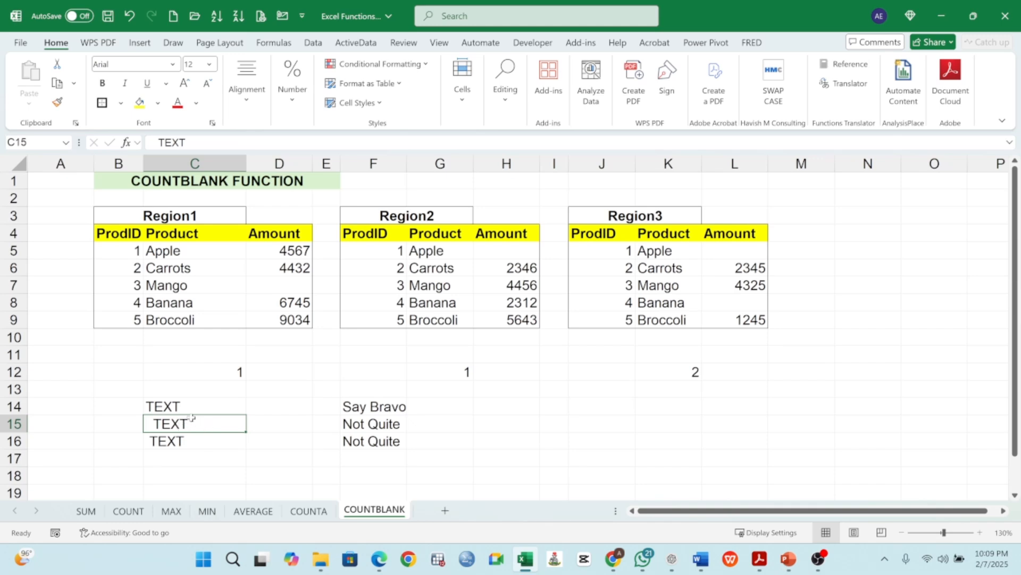
click(176, 406)
click(169, 424)
click(164, 443)
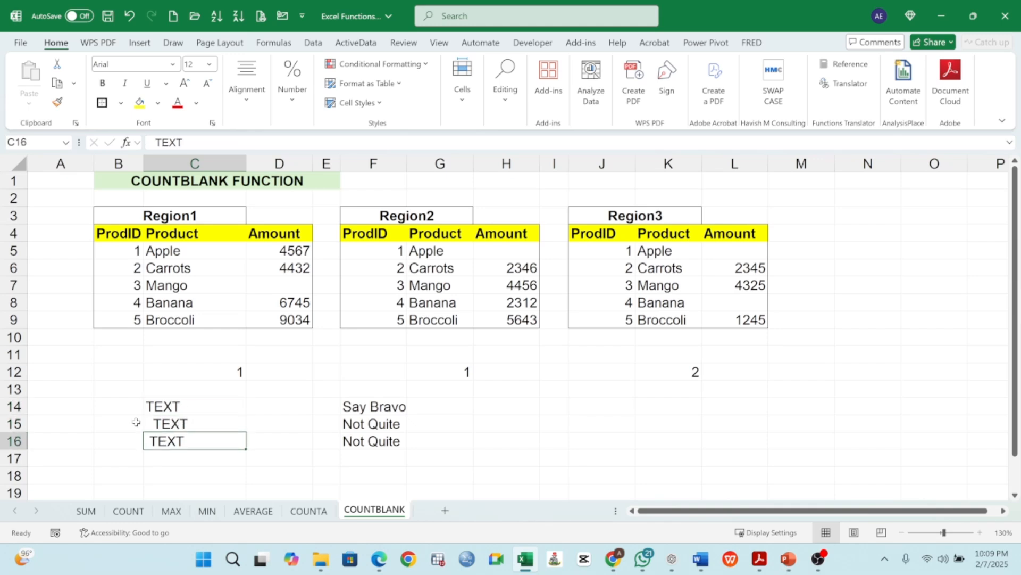
click(156, 426)
click(166, 441)
drag(178, 412, 185, 432)
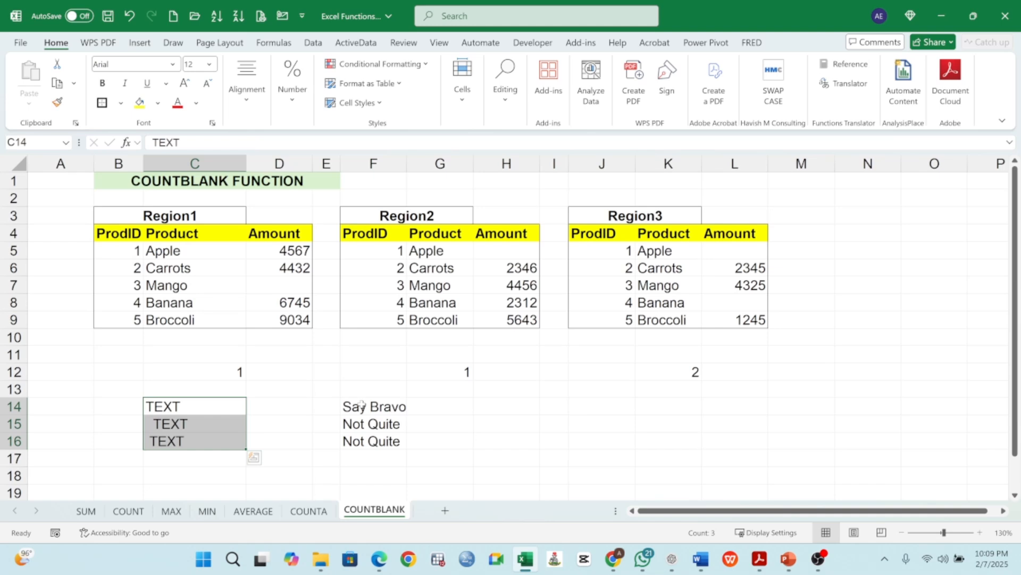
Step: Review the ranges used by the COUNTBLANK formulas for Region1 in C12 and Region3 in K12
double_click(225, 376)
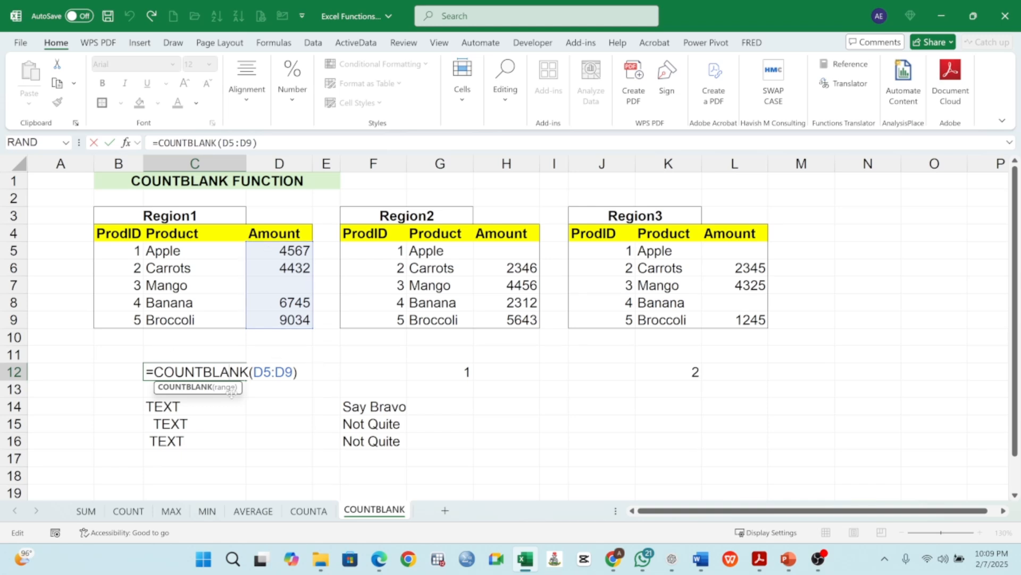
key(Return)
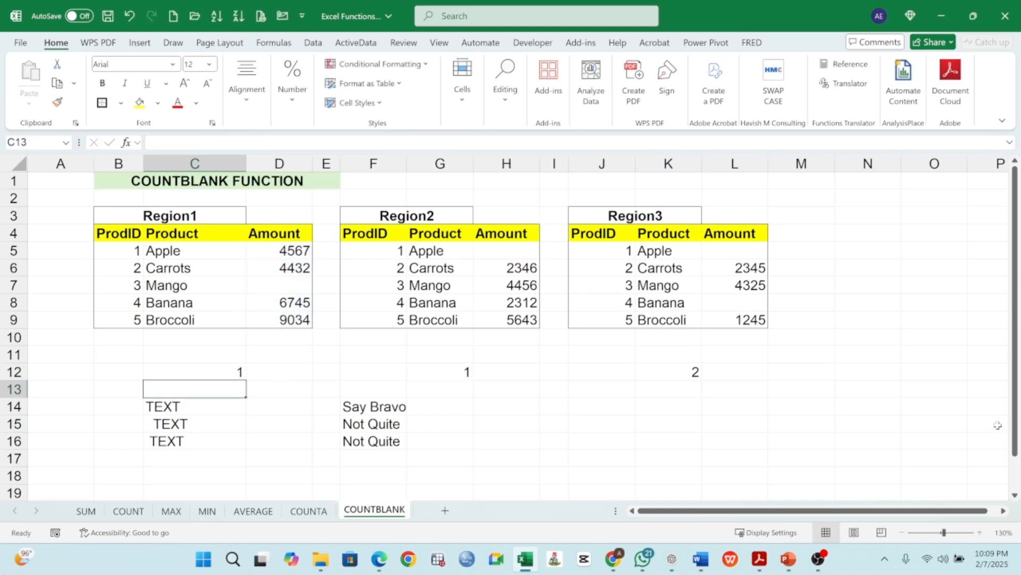
double_click(681, 377)
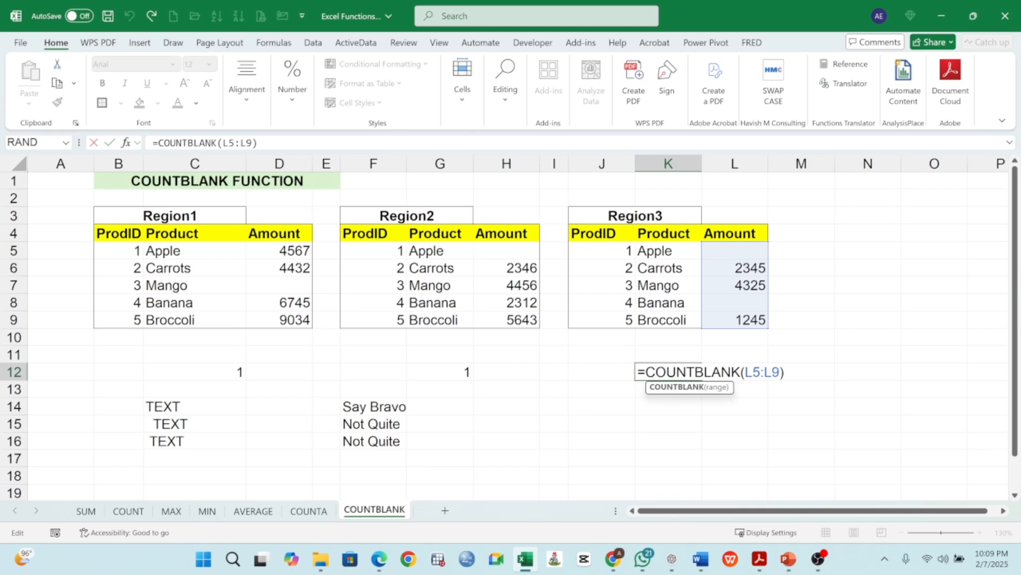
key(Escape)
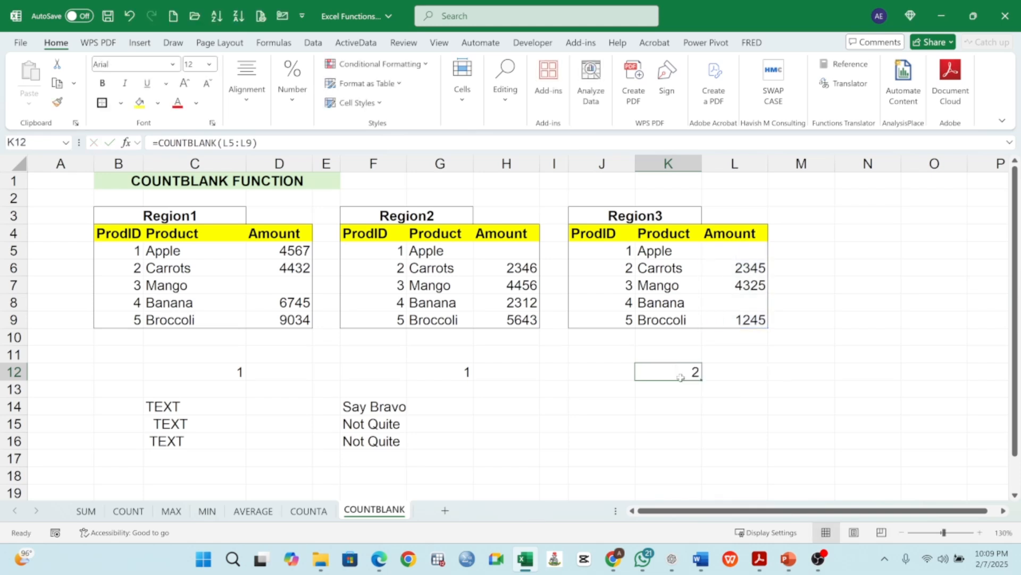